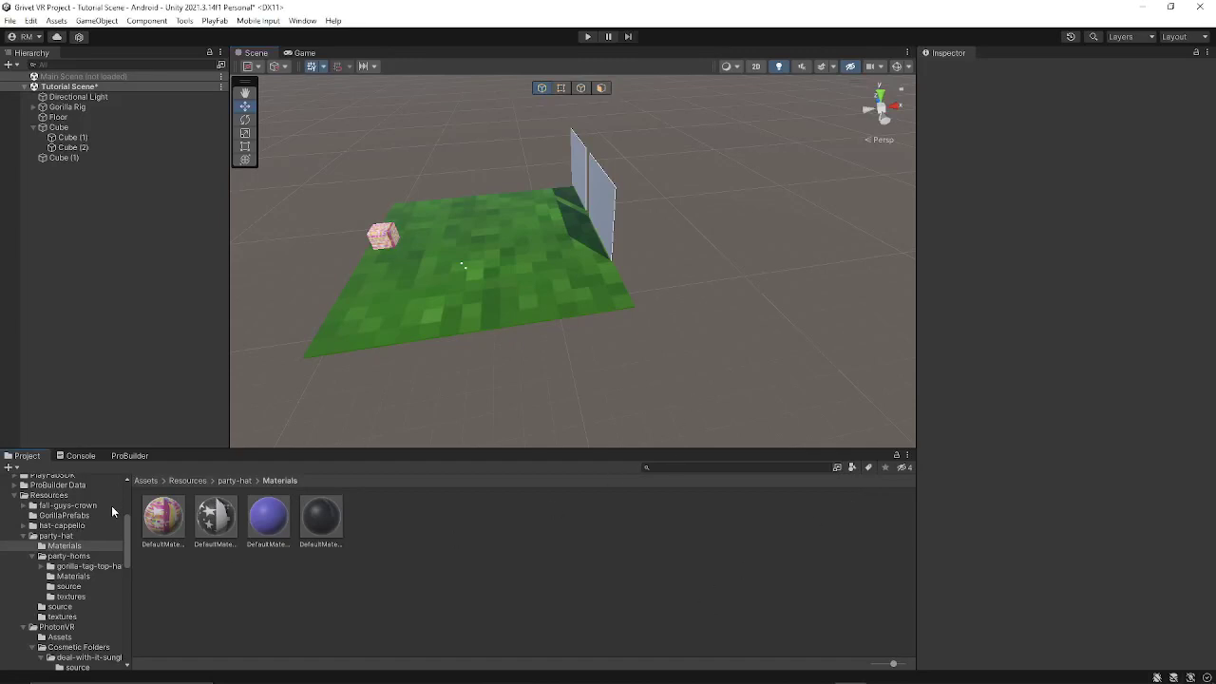
Step: Collapse the party-hat and Resources folders and open the project's Scripts folder
{"action": "scroll", "coordinate": [106, 509], "scroll_direction": "up", "scroll_amount": 5}
{"action": "scroll", "coordinate": [68, 600], "scroll_direction": "down", "scroll_amount": 5}
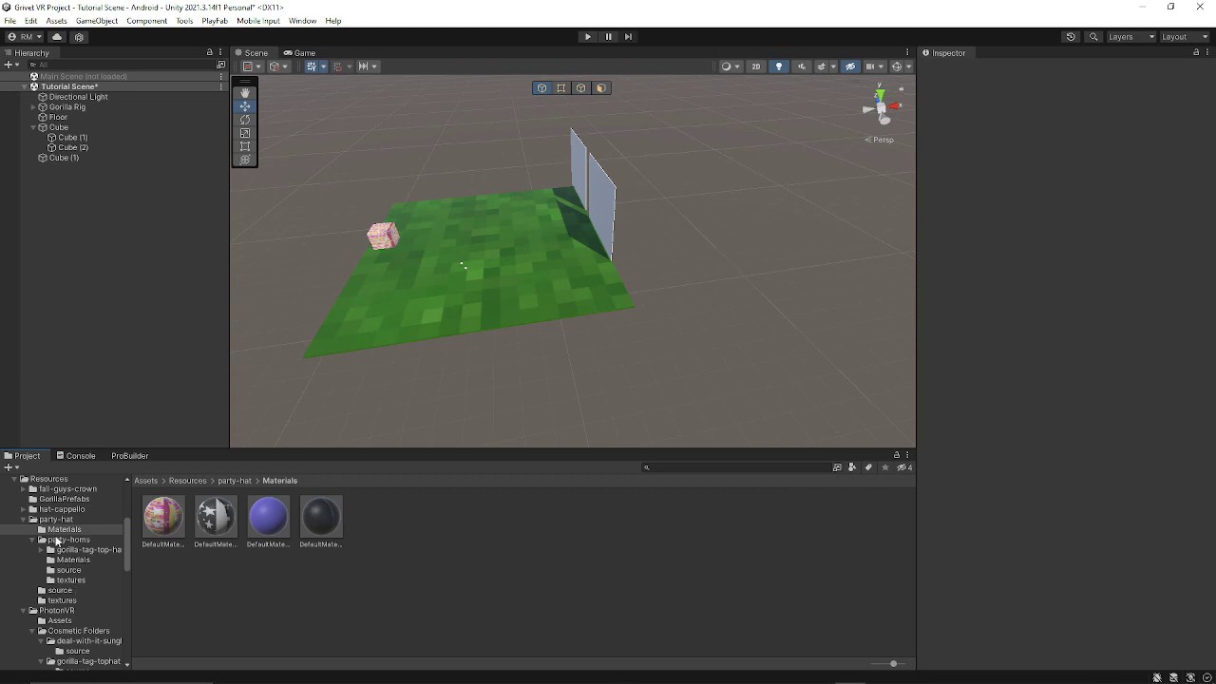
{"action": "left_click", "coordinate": [23, 520]}
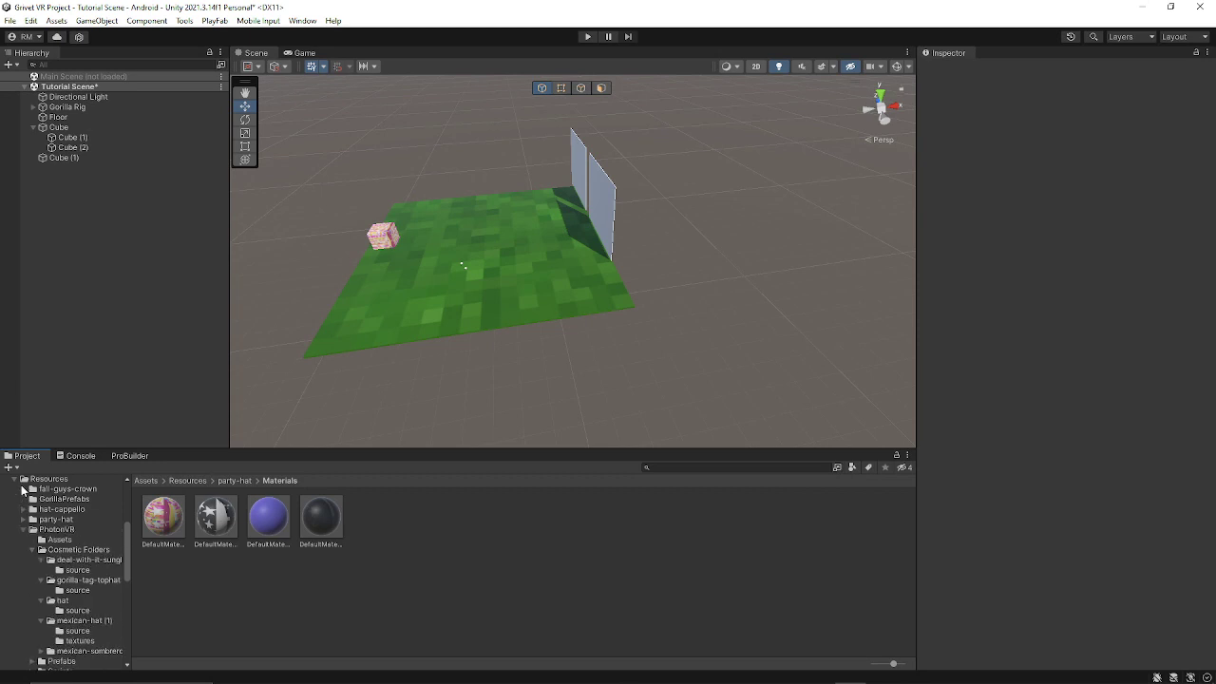
{"action": "left_click", "coordinate": [16, 481]}
{"action": "left_click", "coordinate": [50, 499]}
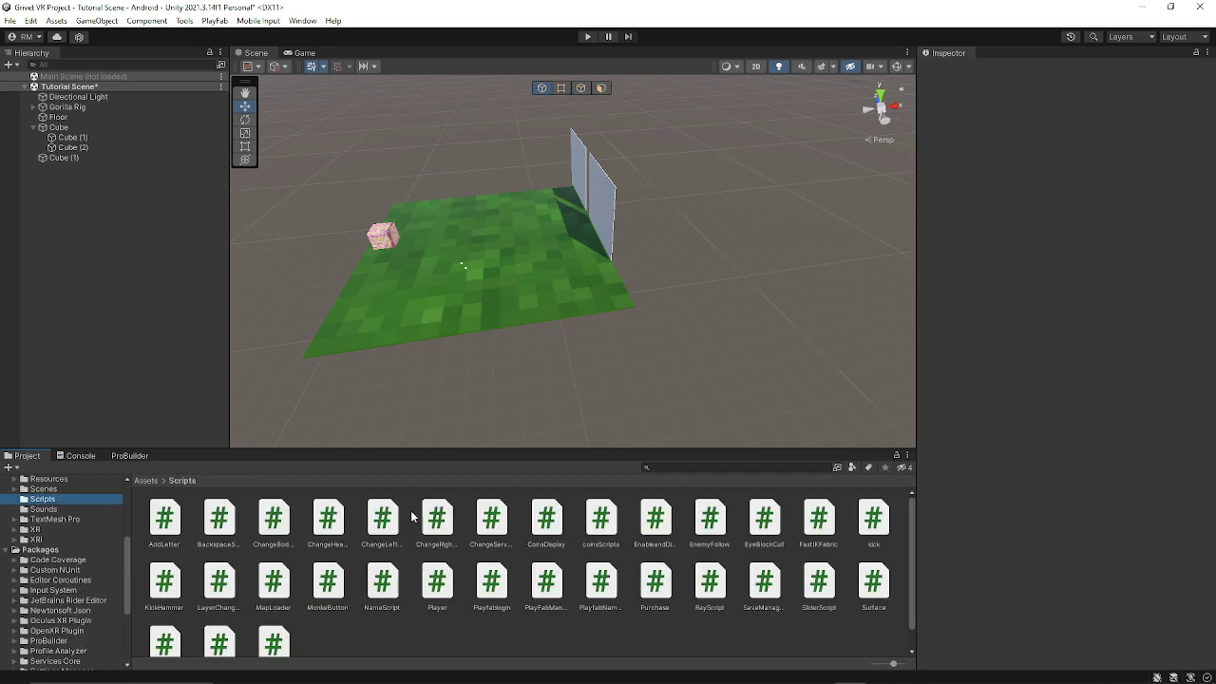
Step: Examine the code of the change-cosmetic scripts for the body, head, left hand and right hand
{"action": "left_click", "coordinate": [331, 519]}
{"action": "left_click", "coordinate": [384, 526]}
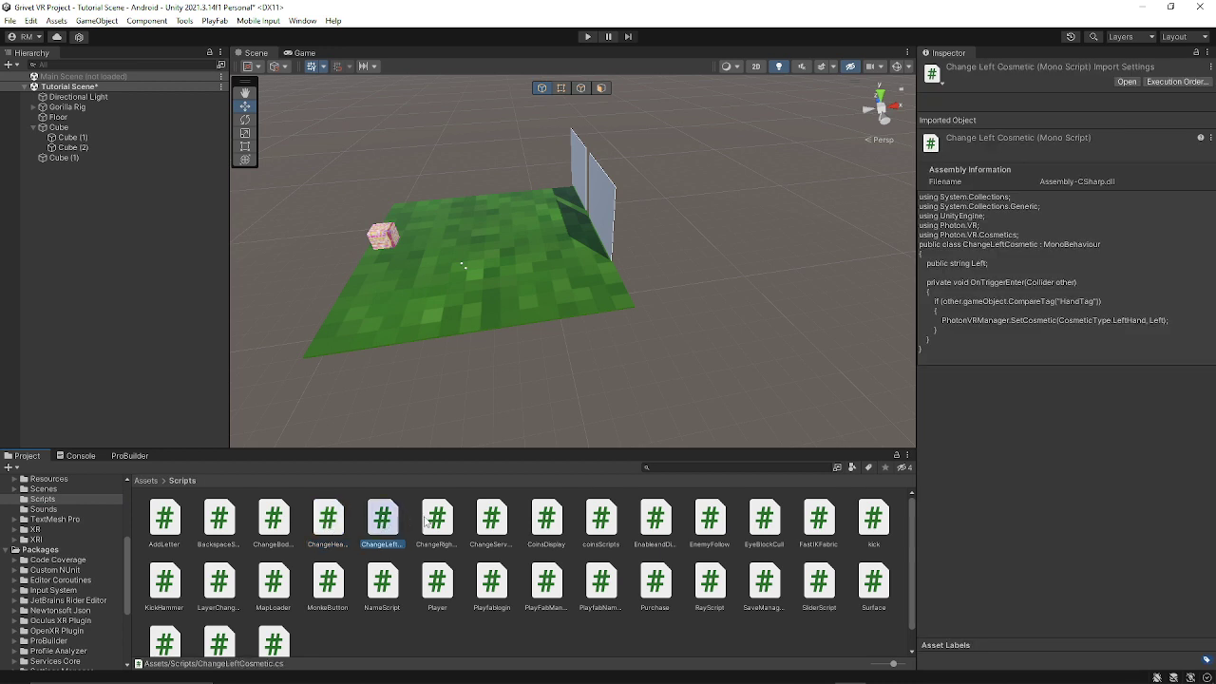
{"action": "left_click", "coordinate": [433, 521]}
{"action": "left_click", "coordinate": [274, 523]}
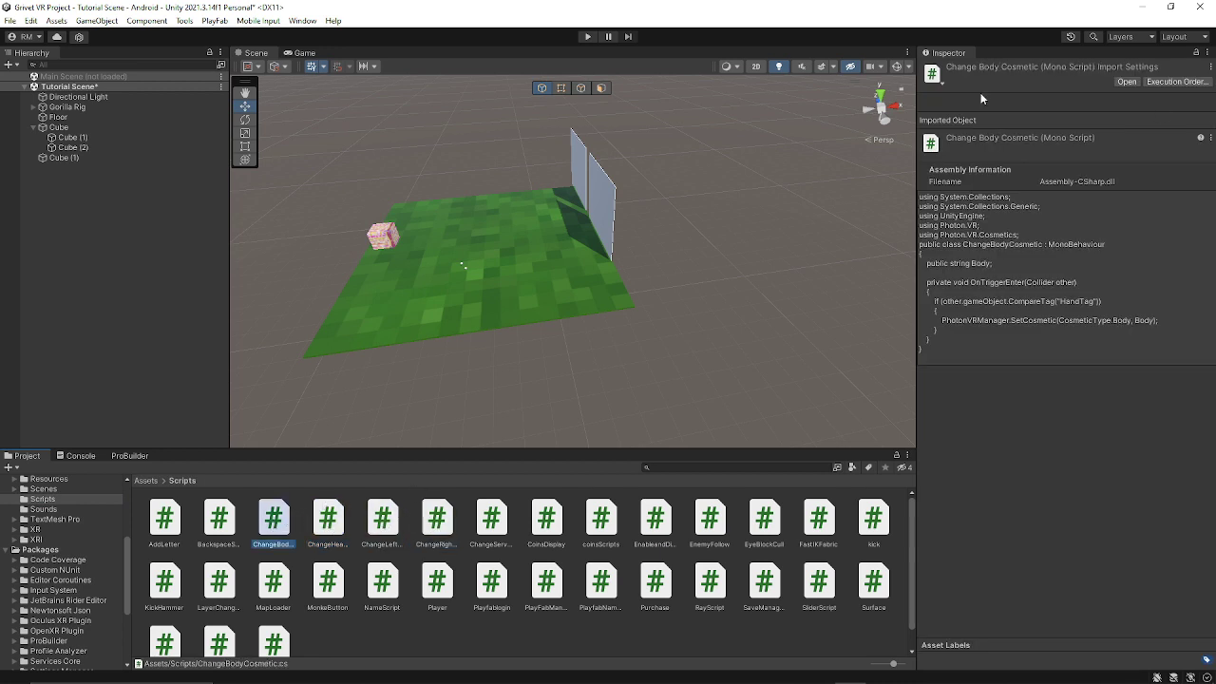
{"action": "right_click_drag", "start_coordinate": [501, 262], "coordinate": [608, 269]}
{"action": "key", "text": "w"}
{"action": "key", "text": "w"}
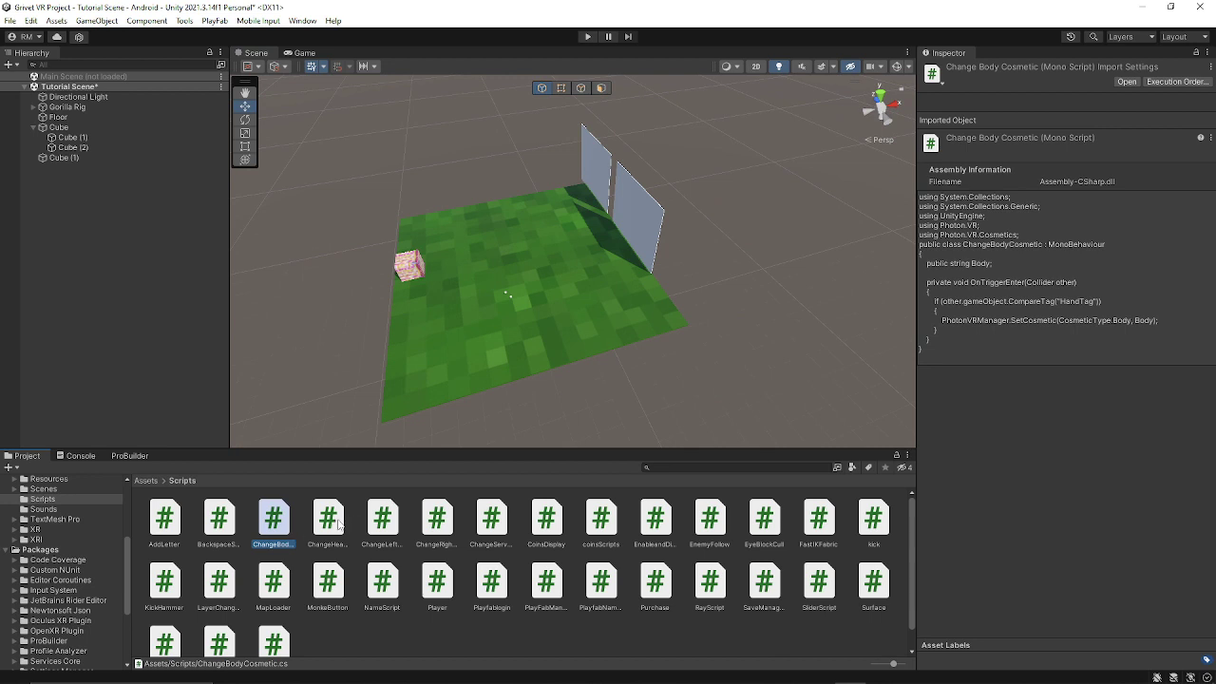
{"action": "left_click", "coordinate": [328, 518]}
{"action": "left_click", "coordinate": [383, 518]}
{"action": "left_click", "coordinate": [432, 518]}
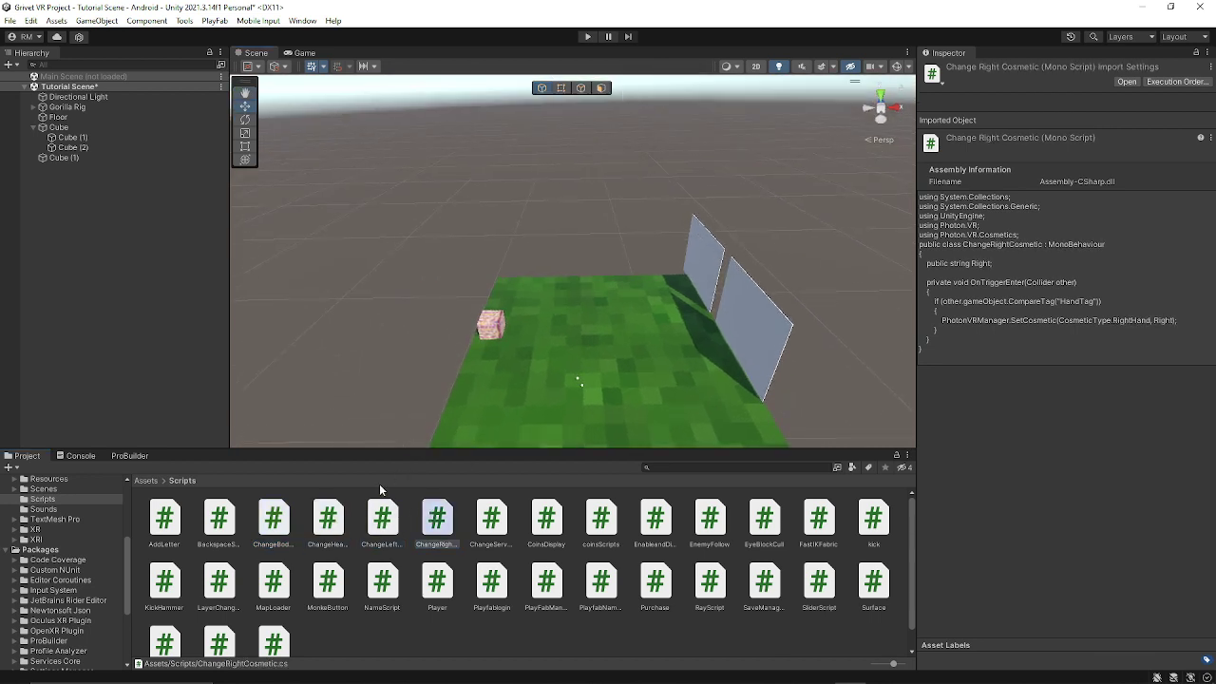
{"action": "left_click", "coordinate": [328, 518]}
{"action": "left_click", "coordinate": [382, 518]}
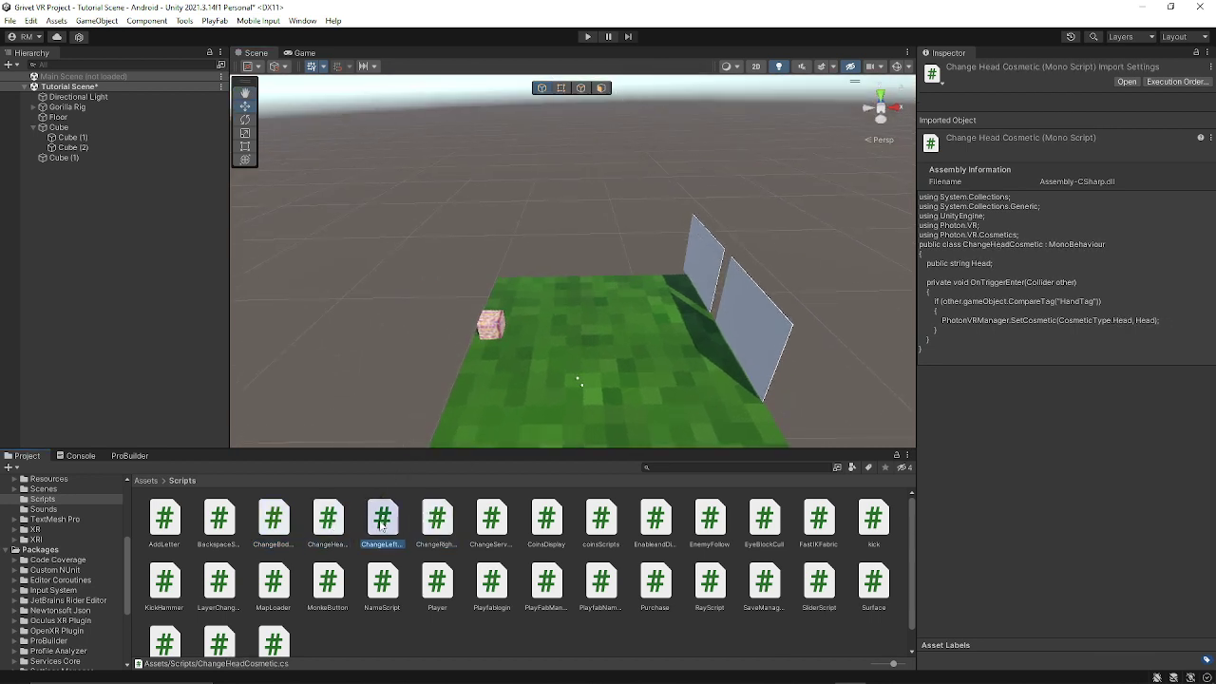
{"action": "left_click", "coordinate": [460, 528]}
Step: Open the Player prefab from the Resources/PhotonVR folder
{"action": "right_click_drag", "start_coordinate": [475, 404], "coordinate": [521, 430]}
{"action": "scroll", "coordinate": [62, 493], "scroll_direction": "up", "scroll_amount": 5}
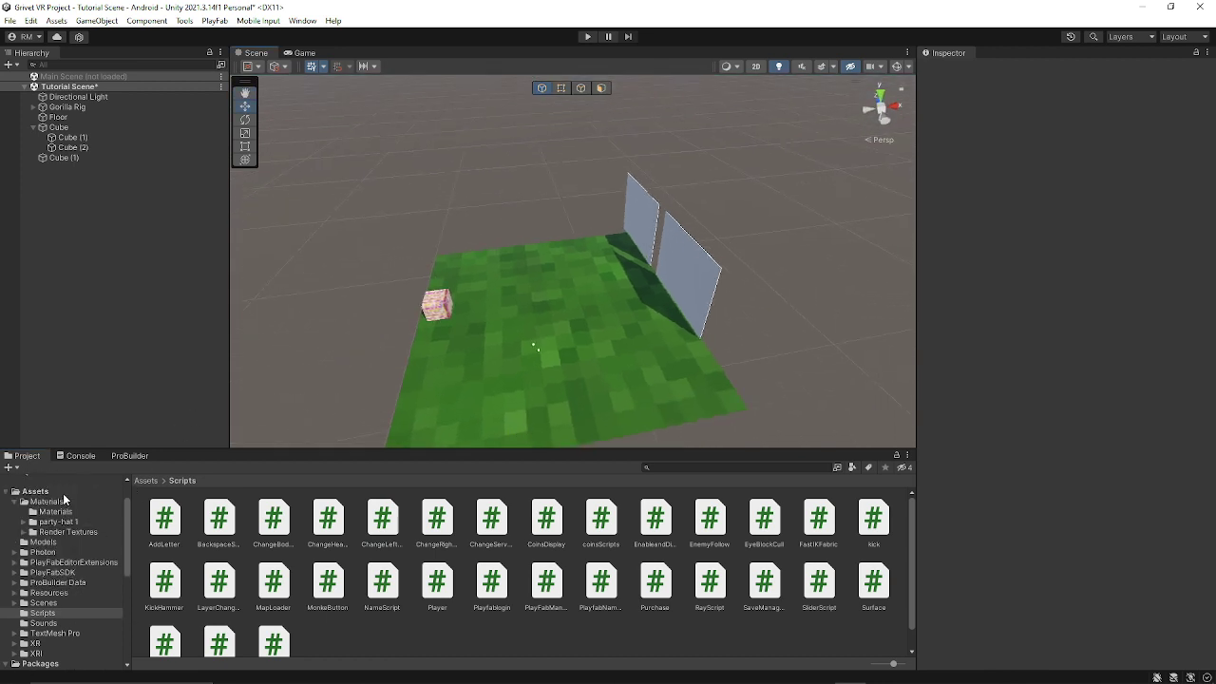
{"action": "scroll", "coordinate": [83, 613], "scroll_direction": "down", "scroll_amount": 3}
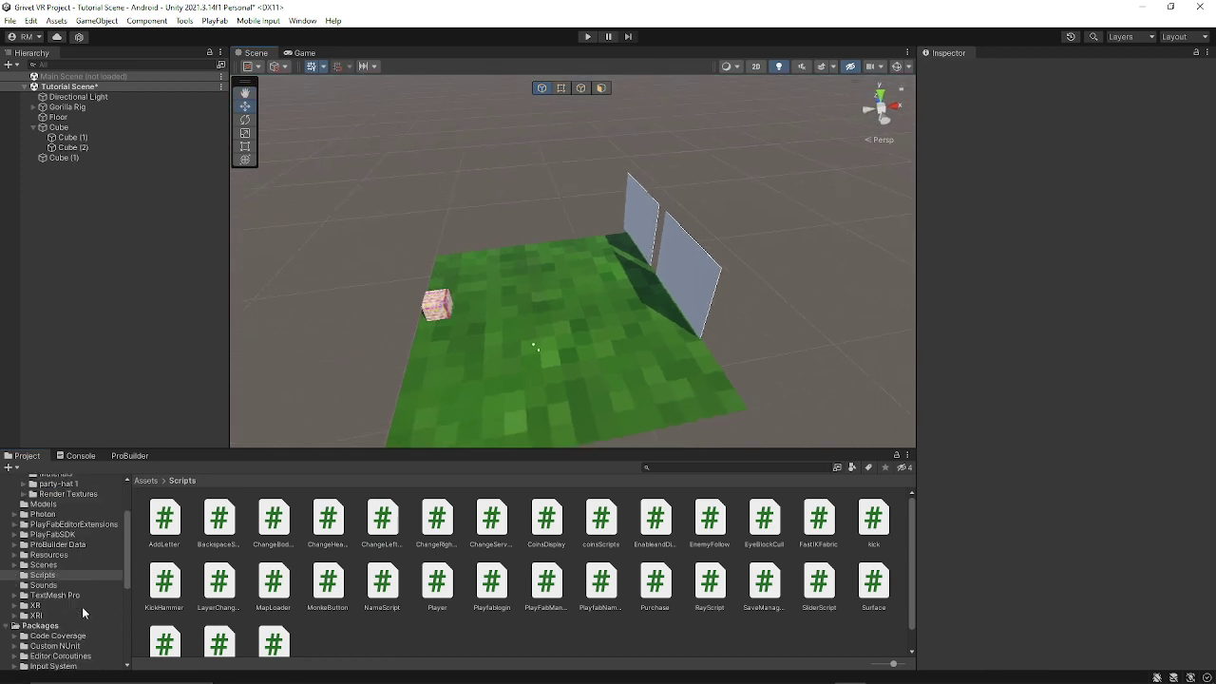
{"action": "left_click", "coordinate": [49, 554]}
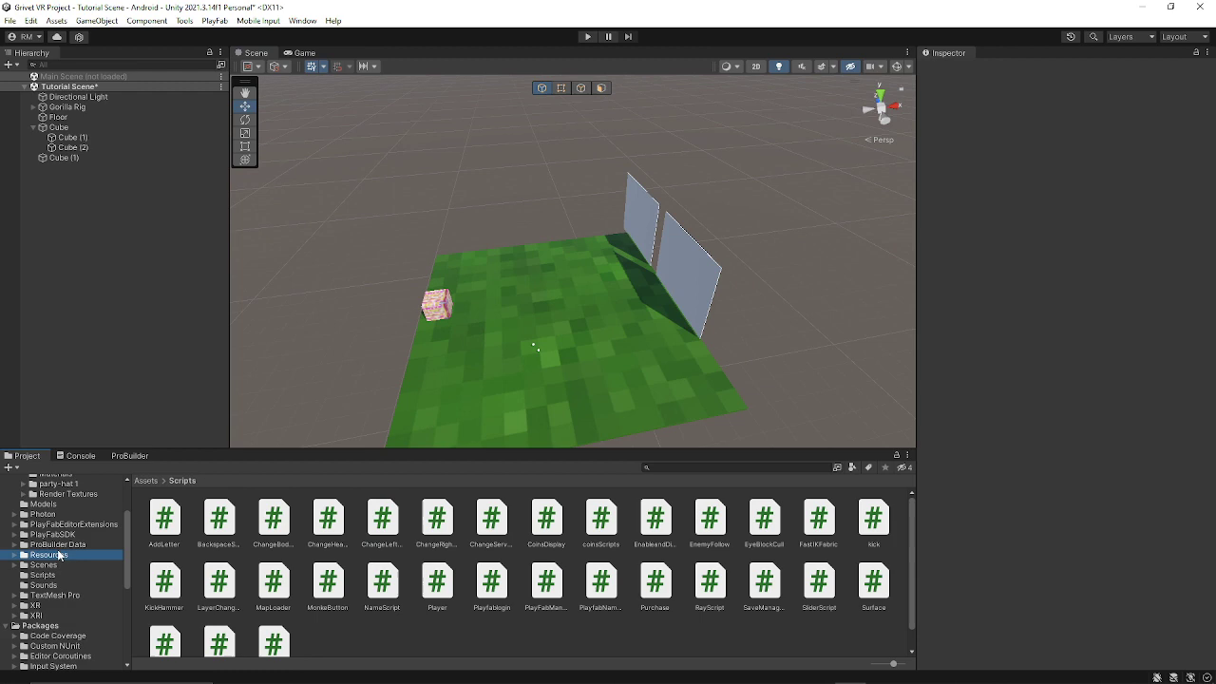
{"action": "left_click", "coordinate": [374, 520]}
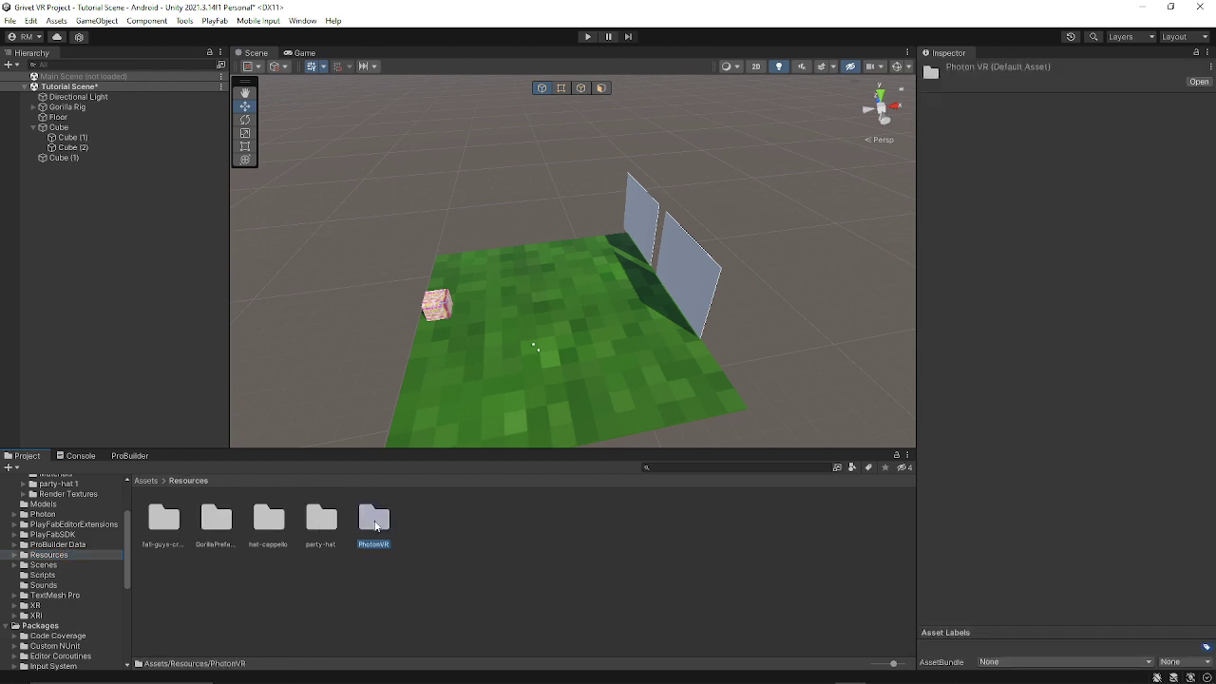
{"action": "double_click", "coordinate": [375, 526]}
{"action": "double_click", "coordinate": [374, 525]}
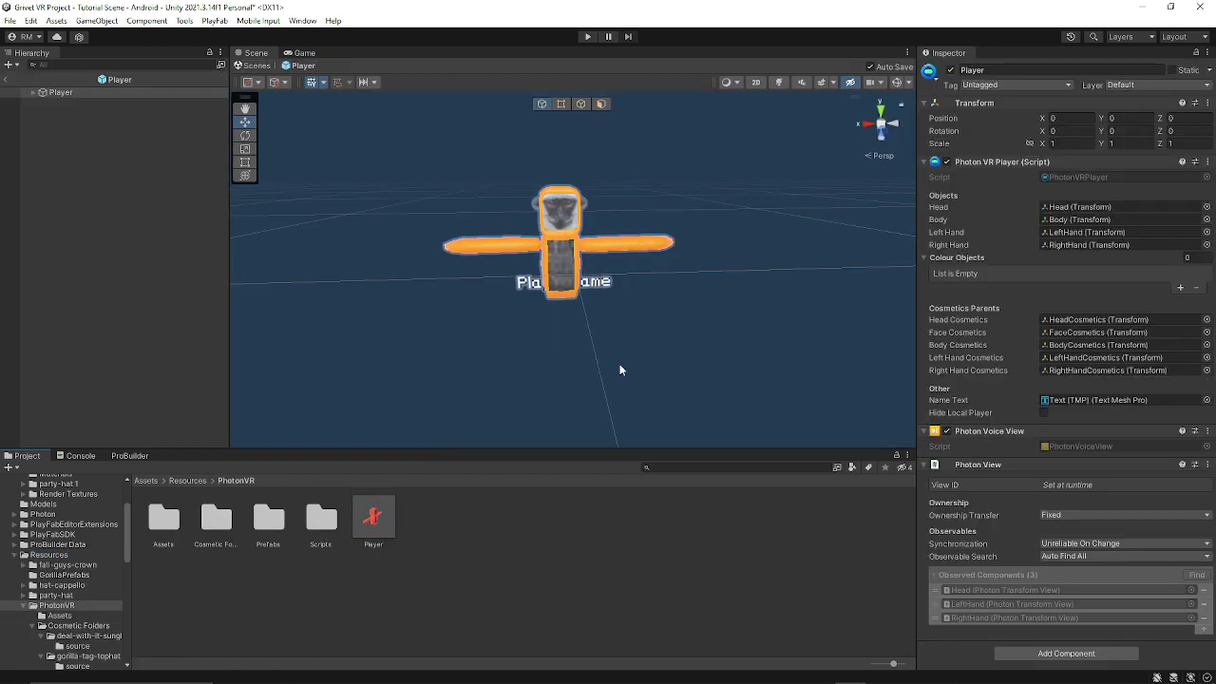
Step: Expand Player, Head and HeadCosmetics in the prefab hierarchy and activate the tophat object
{"action": "right_click_drag", "start_coordinate": [619, 369], "coordinate": [691, 334]}
{"action": "key", "text": "w"}
{"action": "scroll", "coordinate": [693, 336], "scroll_direction": "down", "scroll_amount": 5}
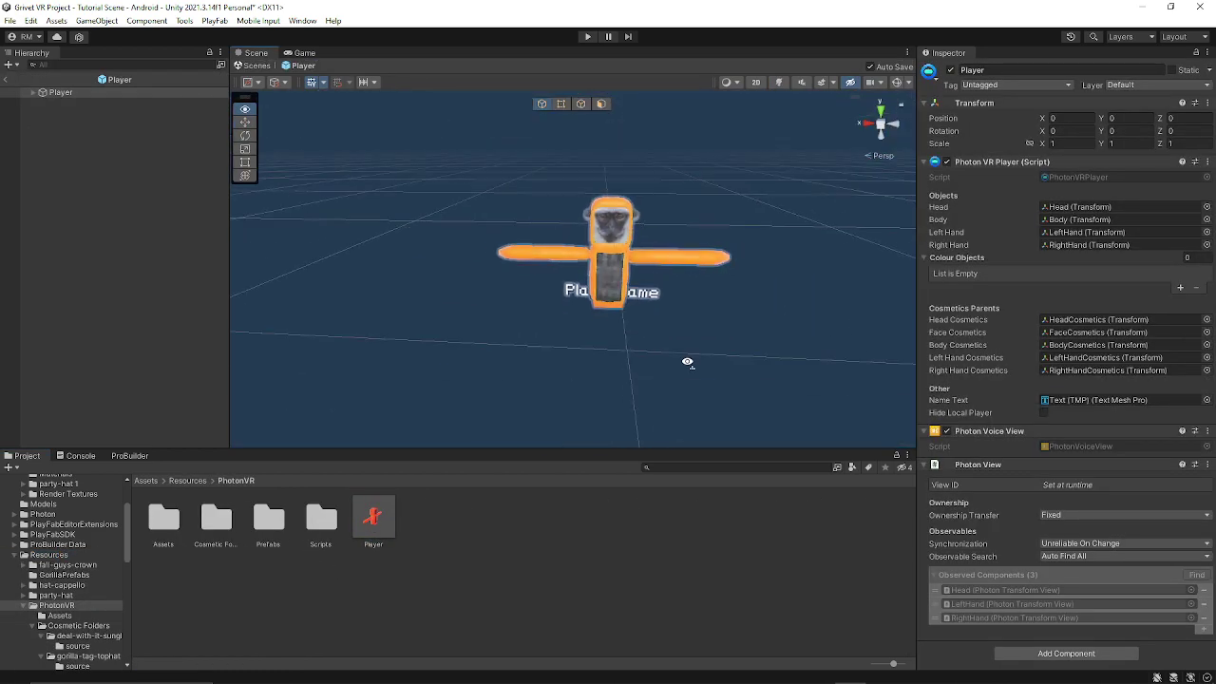
{"action": "left_click", "coordinate": [35, 93]}
{"action": "left_click", "coordinate": [42, 113]}
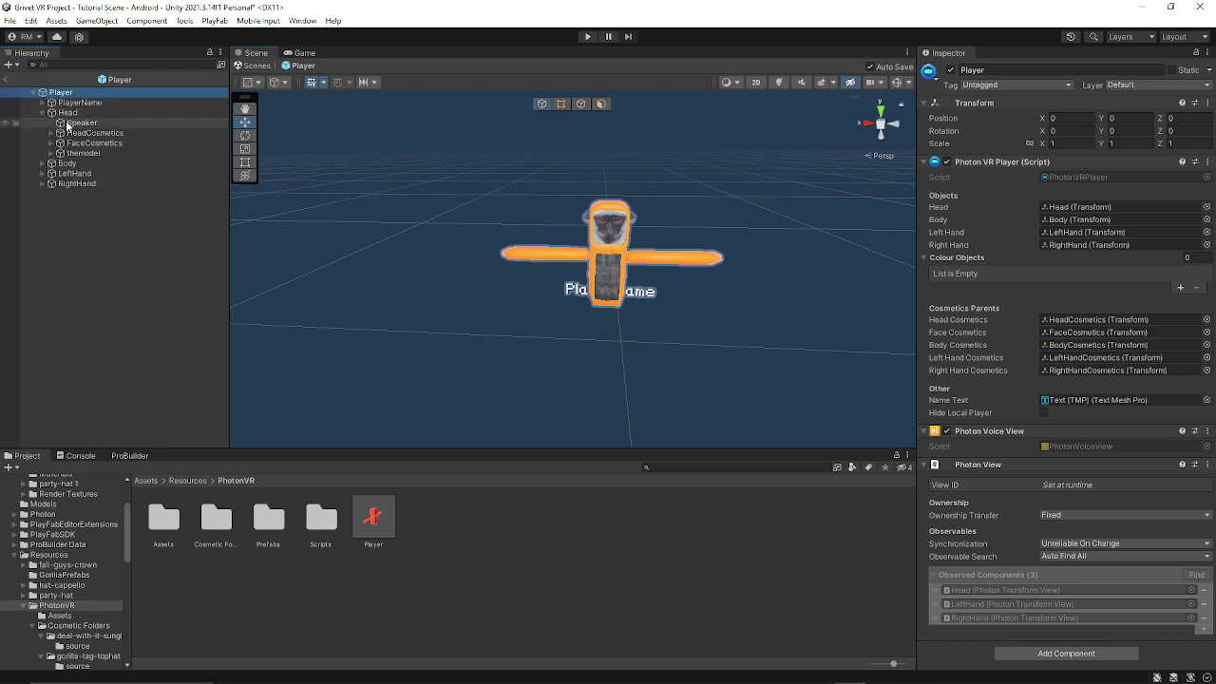
{"action": "left_click", "coordinate": [59, 133]}
{"action": "left_click", "coordinate": [84, 142]}
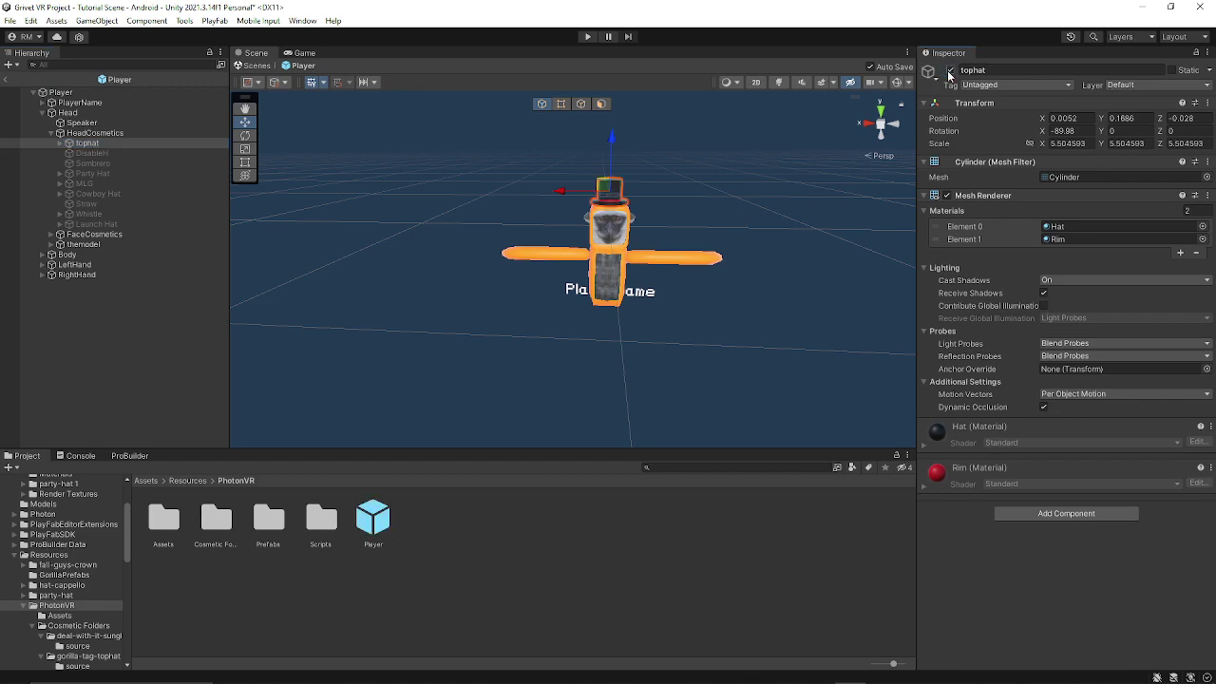
Step: Examine how the tophat sits on the player model's head, up close and from a distance
{"action": "key", "text": "f"}
{"action": "right_click_drag", "start_coordinate": [788, 106], "coordinate": [728, 178]}
{"action": "right_click_drag", "start_coordinate": [492, 264], "coordinate": [532, 233]}
{"action": "key", "text": "s"}
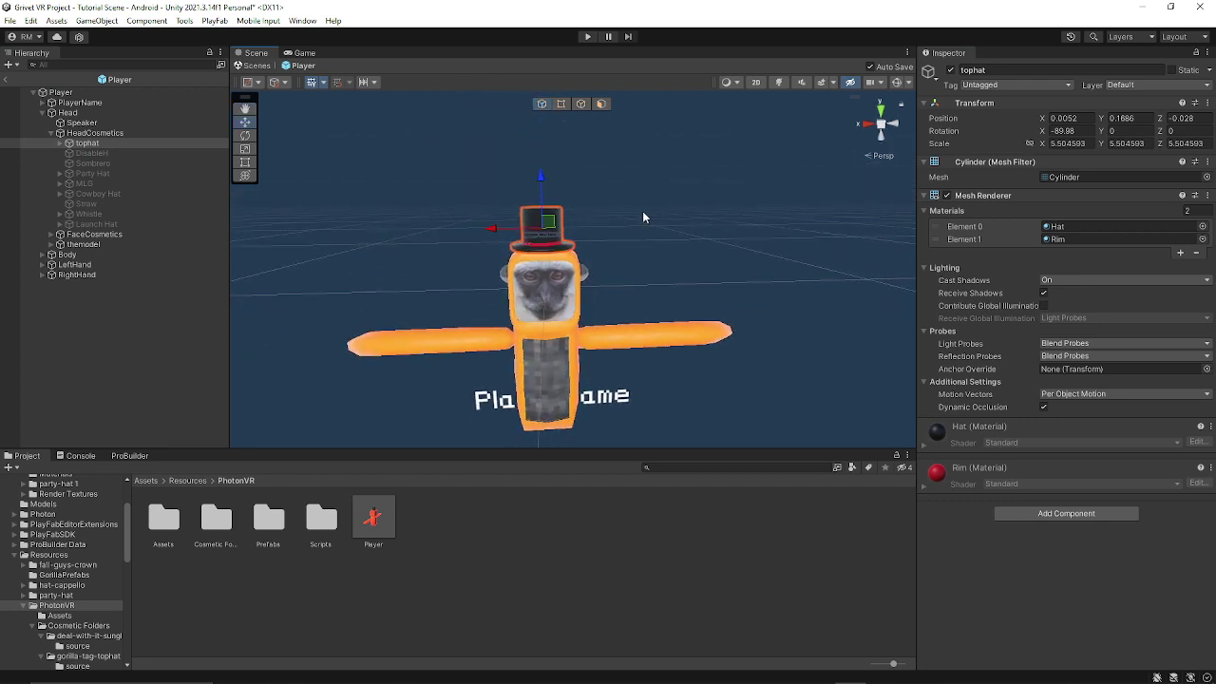
{"action": "scroll", "coordinate": [650, 194], "scroll_direction": "up", "scroll_amount": 3}
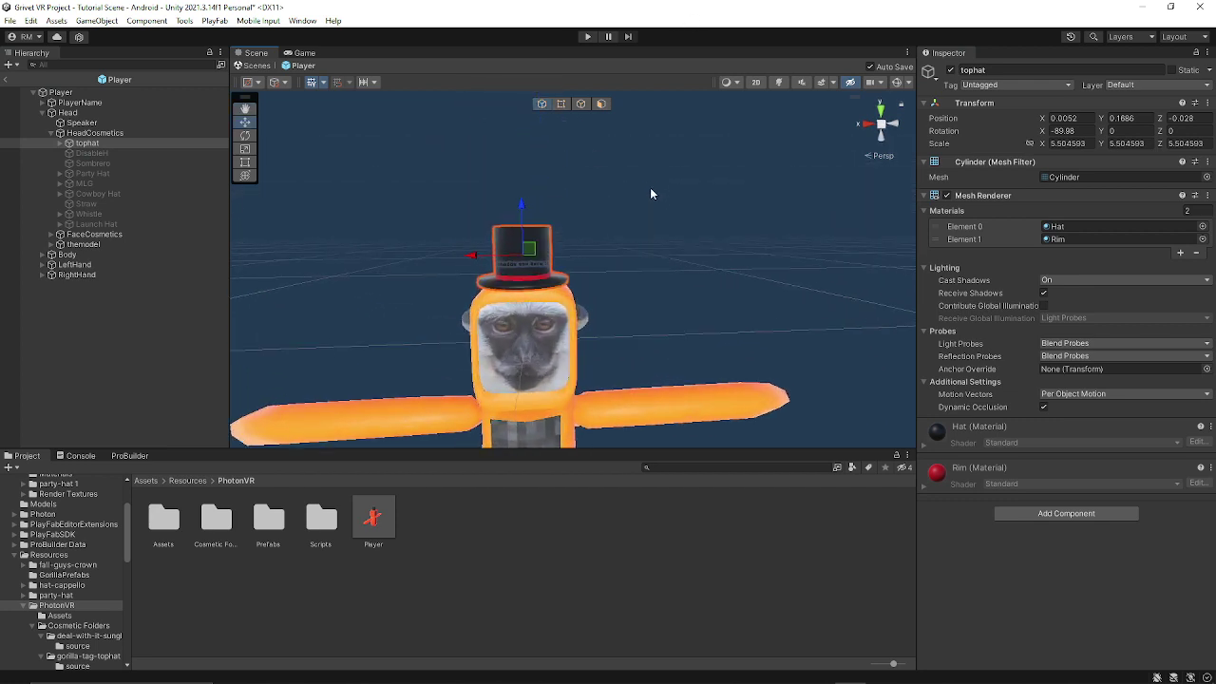
{"action": "scroll", "coordinate": [650, 190], "scroll_direction": "up", "scroll_amount": 1}
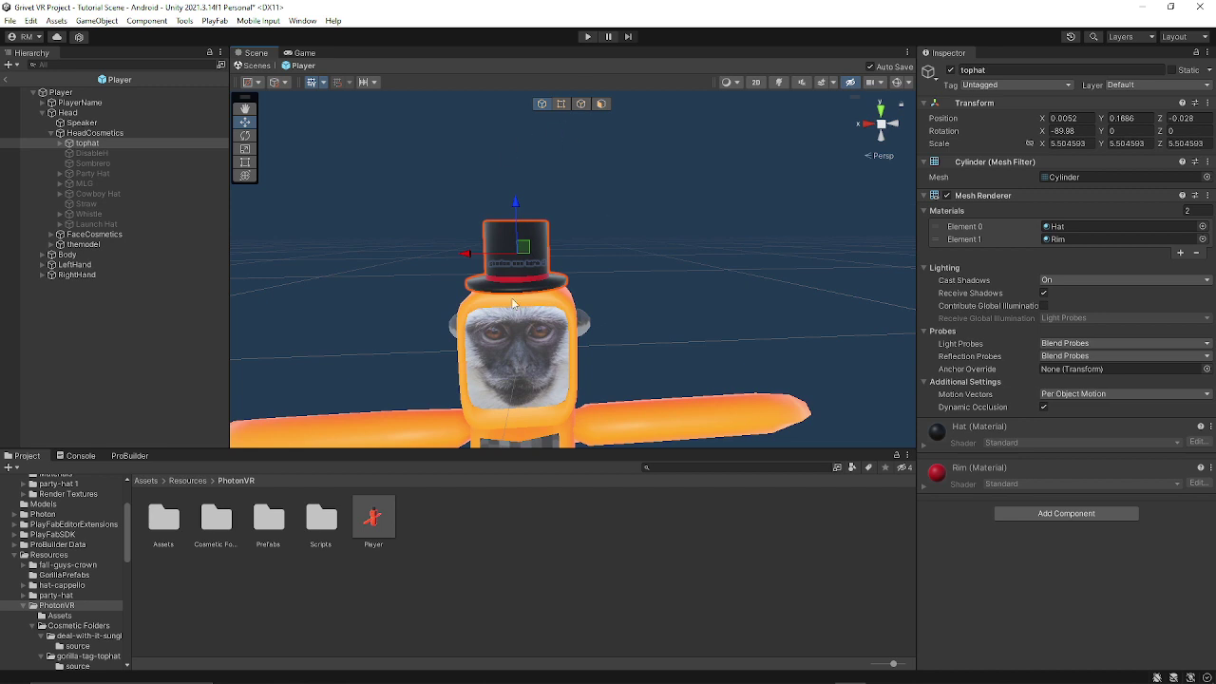
{"action": "scroll", "coordinate": [571, 337], "scroll_direction": "down", "scroll_amount": 5}
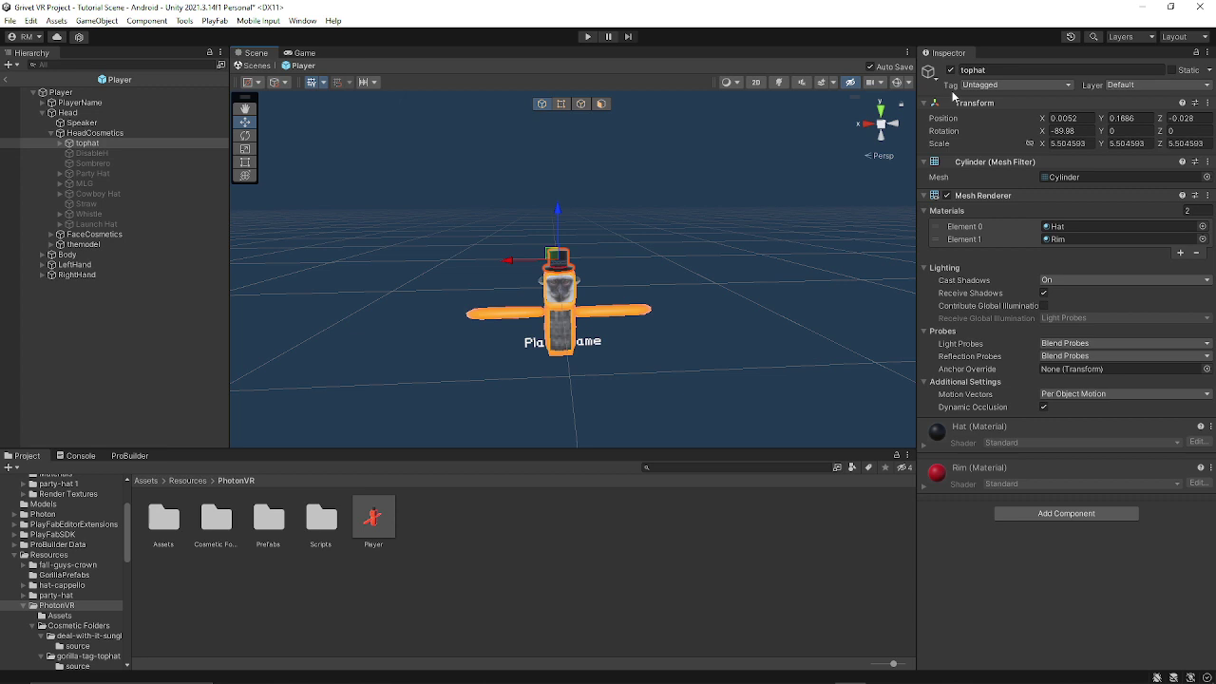
{"action": "left_click_drag", "start_coordinate": [694, 180], "coordinate": [699, 173], "text": "alt"}
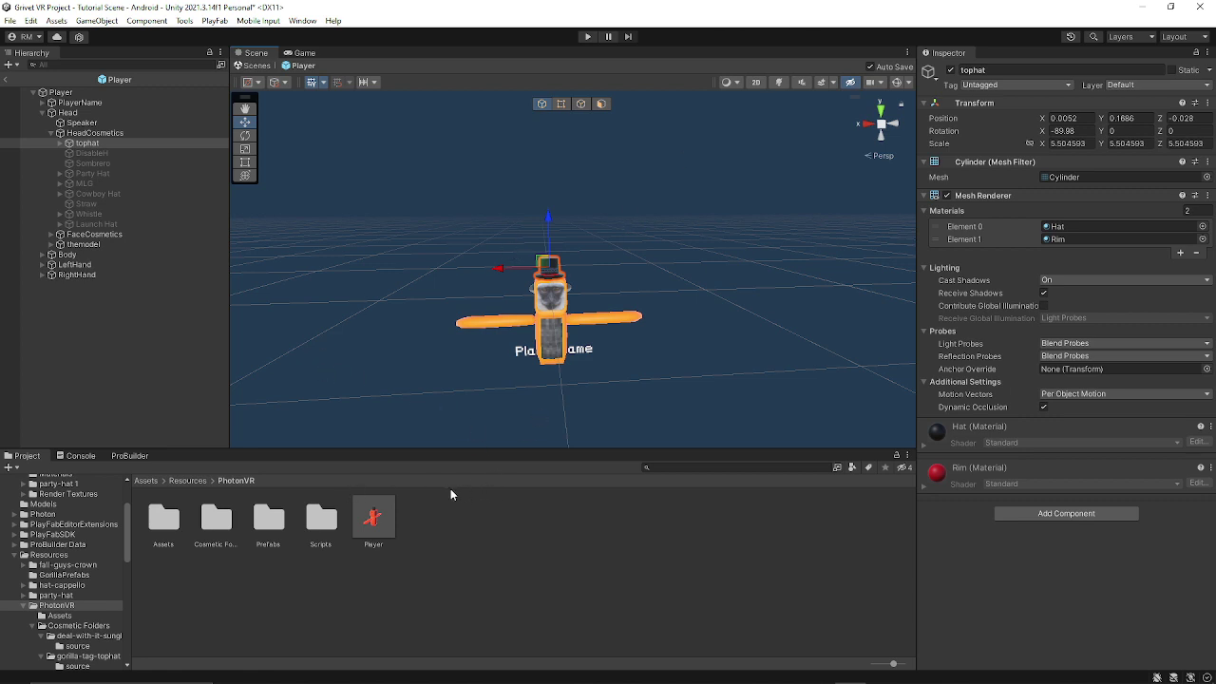
{"action": "left_click_drag", "start_coordinate": [451, 384], "coordinate": [461, 353]}
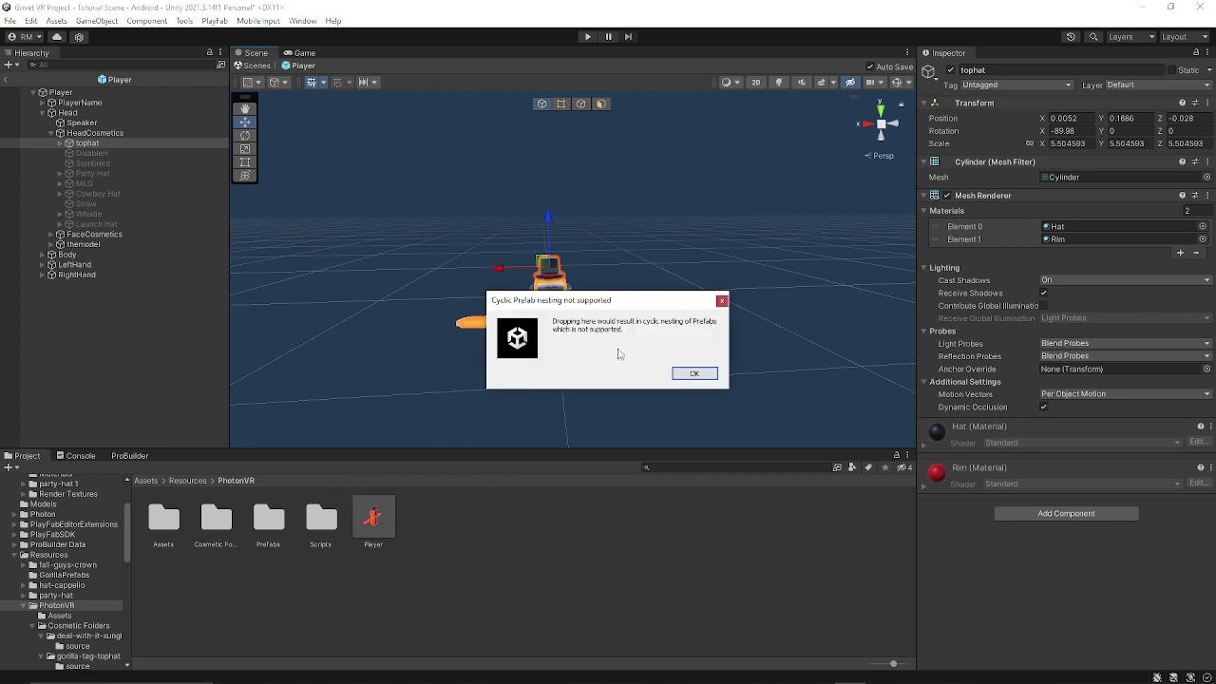
{"action": "left_click", "coordinate": [680, 376]}
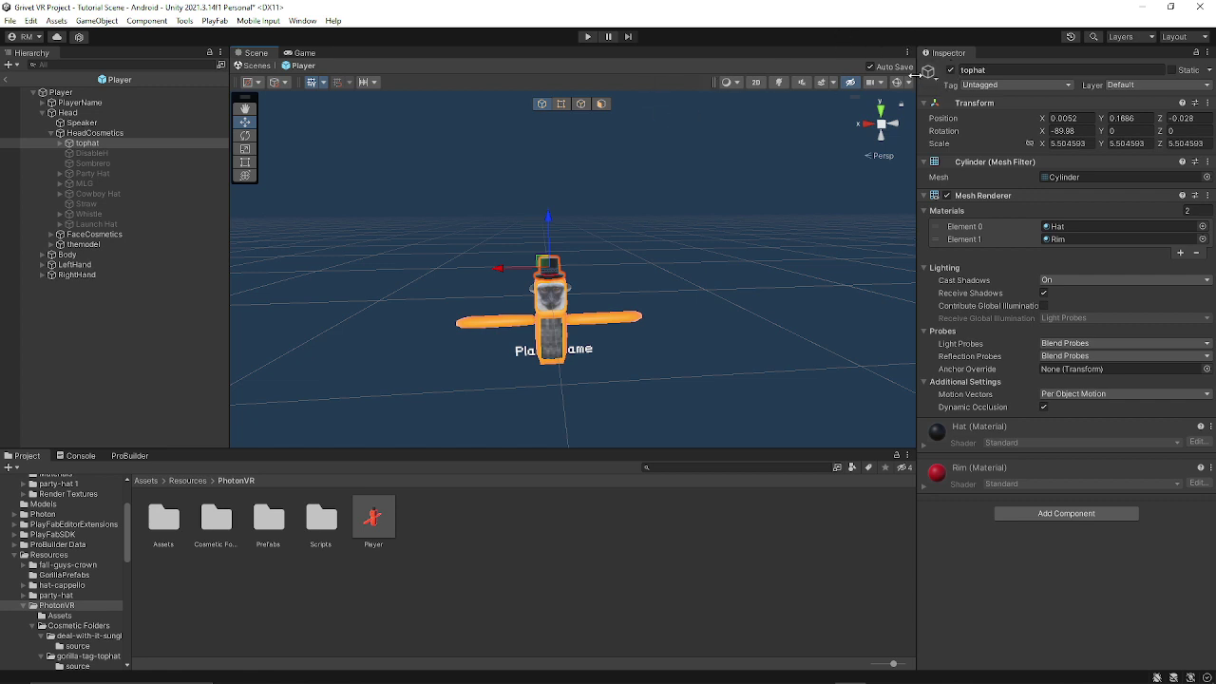
Step: Deactivate the tophat object and leave the Player prefab to return to the Tutorial Scene
{"action": "left_click", "coordinate": [951, 70]}
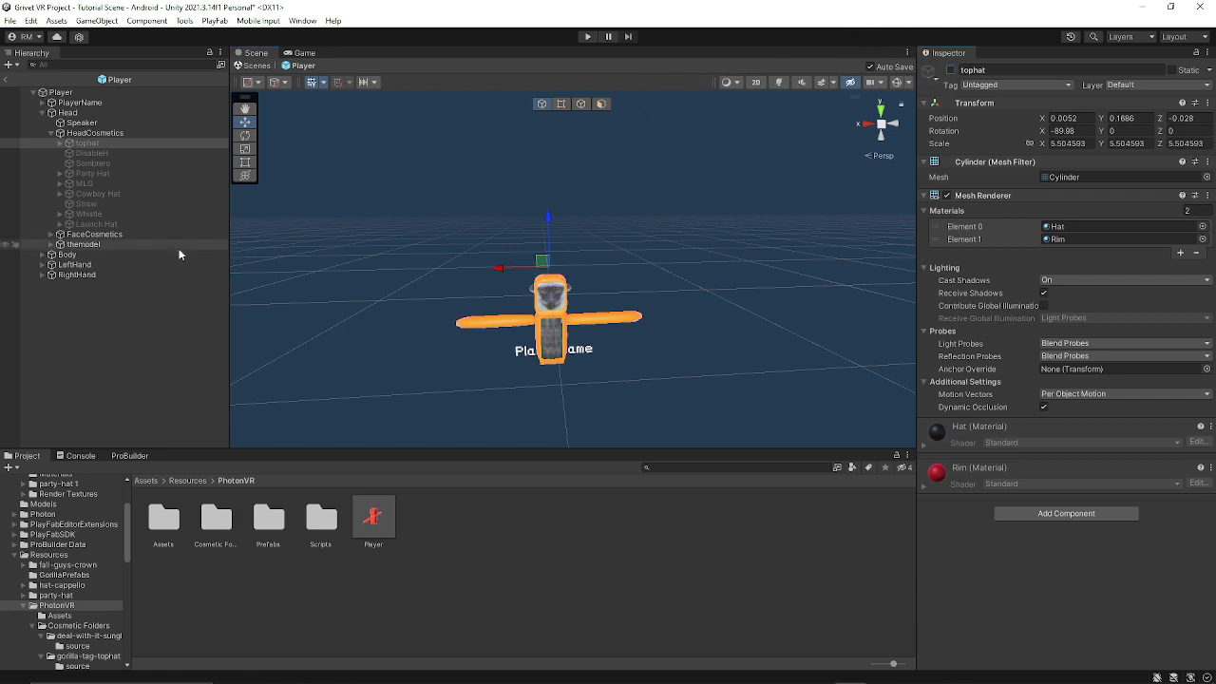
{"action": "left_click", "coordinate": [509, 163]}
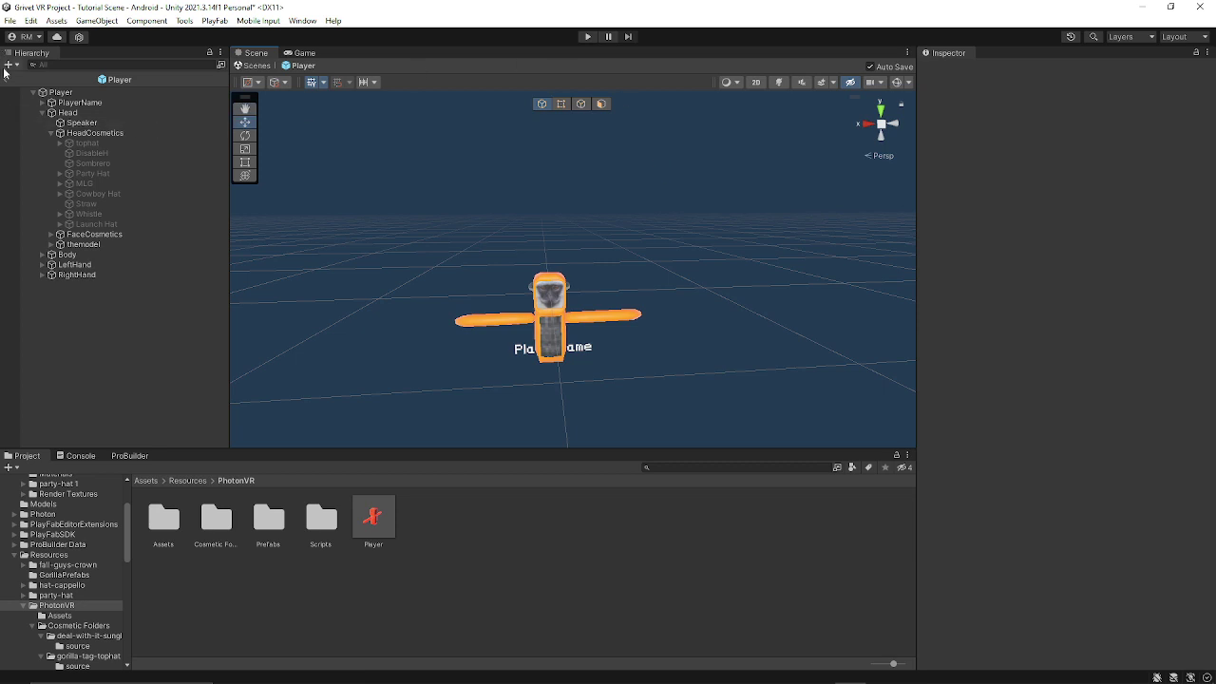
{"action": "left_click", "coordinate": [9, 22]}
{"action": "left_click", "coordinate": [26, 82]}
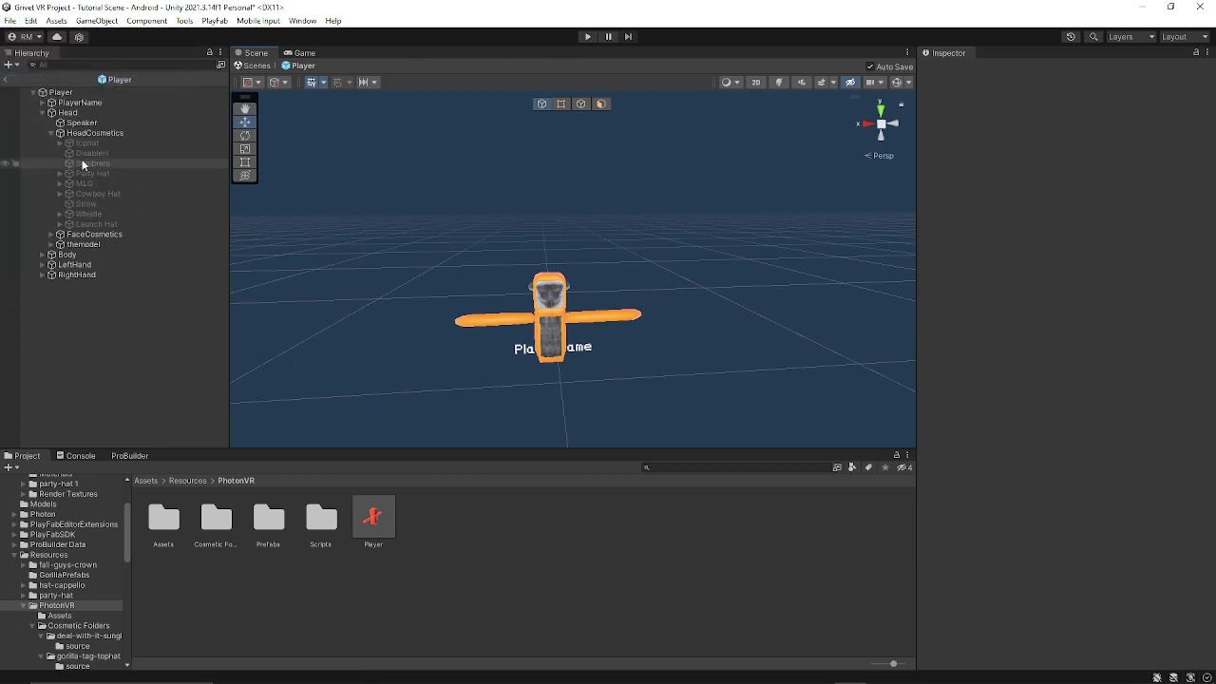
{"action": "left_click", "coordinate": [4, 79]}
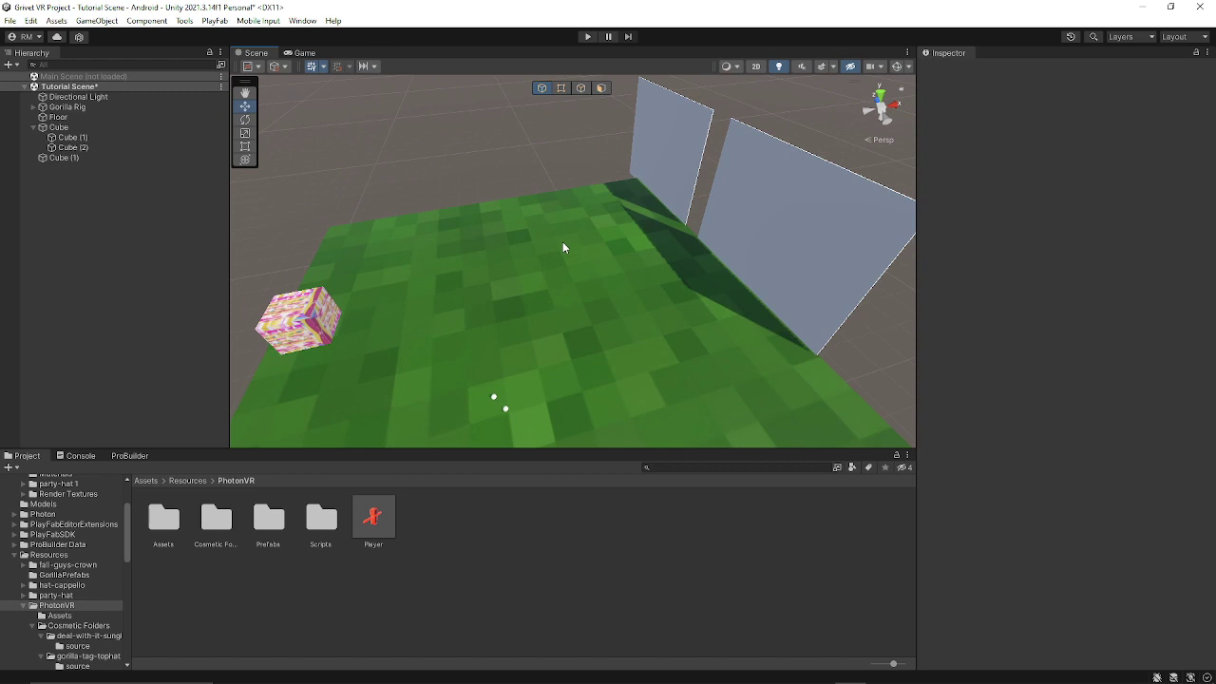
Step: Delete the Cube object with its children and the separate Cube (1) from the scene
{"action": "left_click", "coordinate": [59, 127]}
{"action": "right_click", "coordinate": [76, 128]}
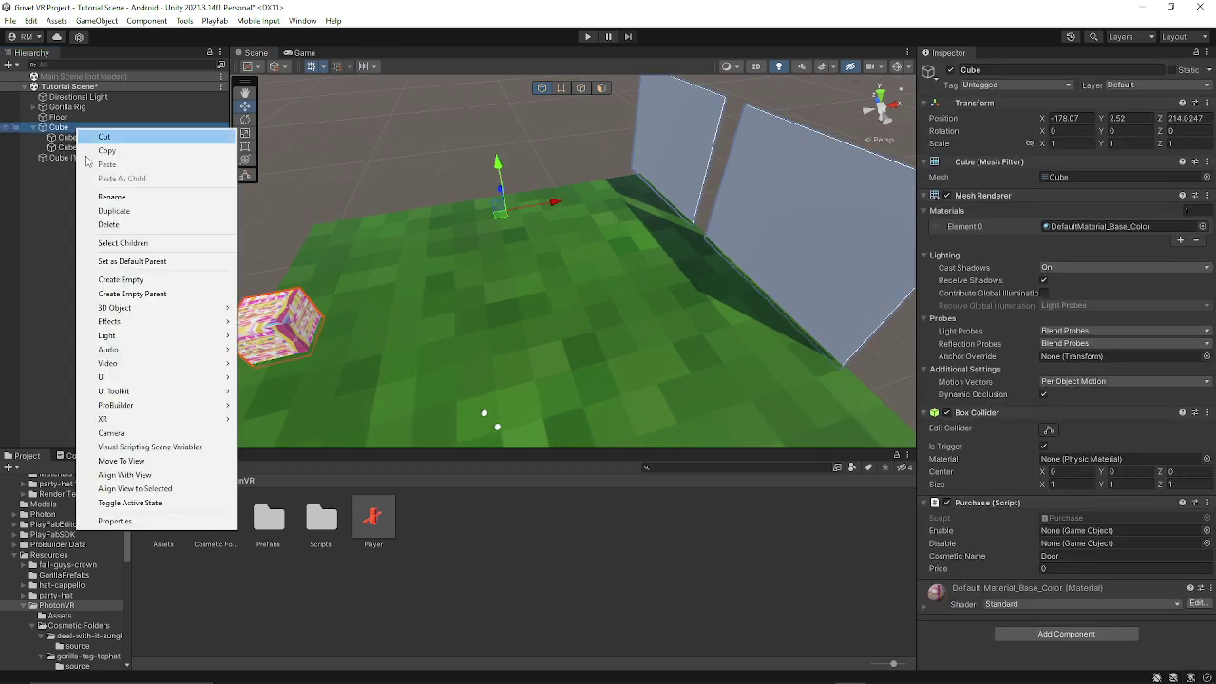
{"action": "left_click", "coordinate": [120, 225]}
{"action": "right_click", "coordinate": [97, 129]}
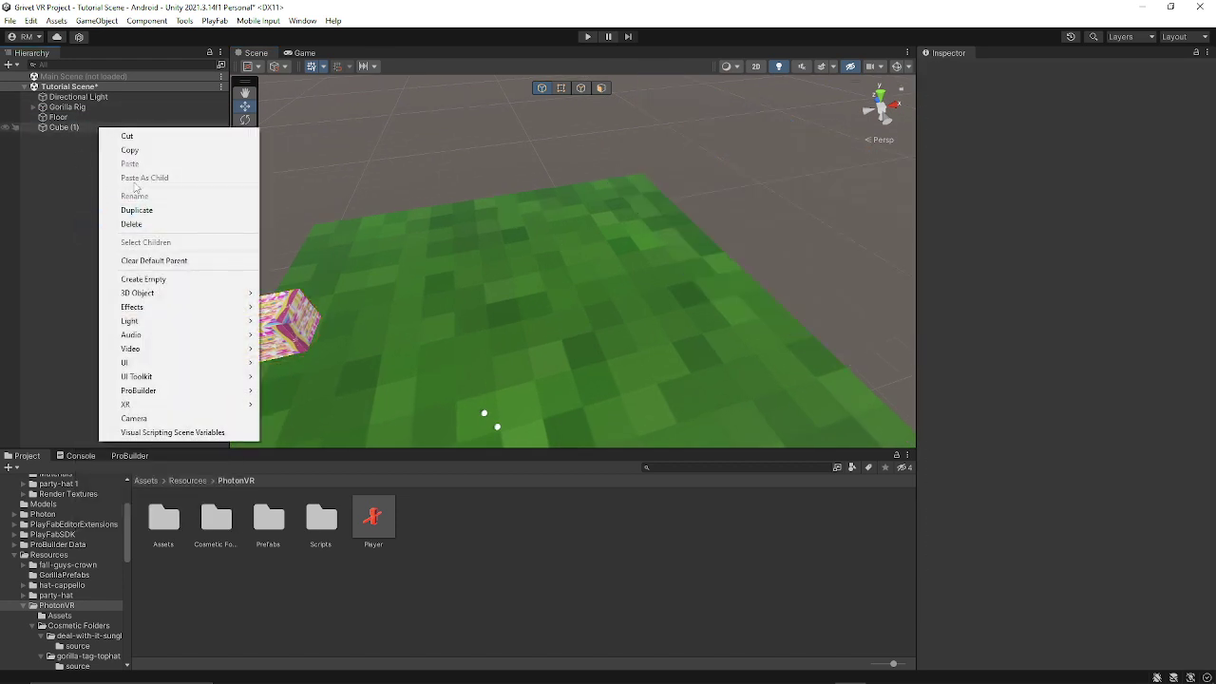
{"action": "left_click", "coordinate": [82, 141]}
{"action": "left_click", "coordinate": [63, 127]}
{"action": "right_click", "coordinate": [82, 125]}
{"action": "left_click", "coordinate": [152, 224]}
Step: Create a new cube above the green floor and lower it to a Y position of about 2.04
{"action": "right_click_drag", "start_coordinate": [494, 233], "coordinate": [380, 171]}
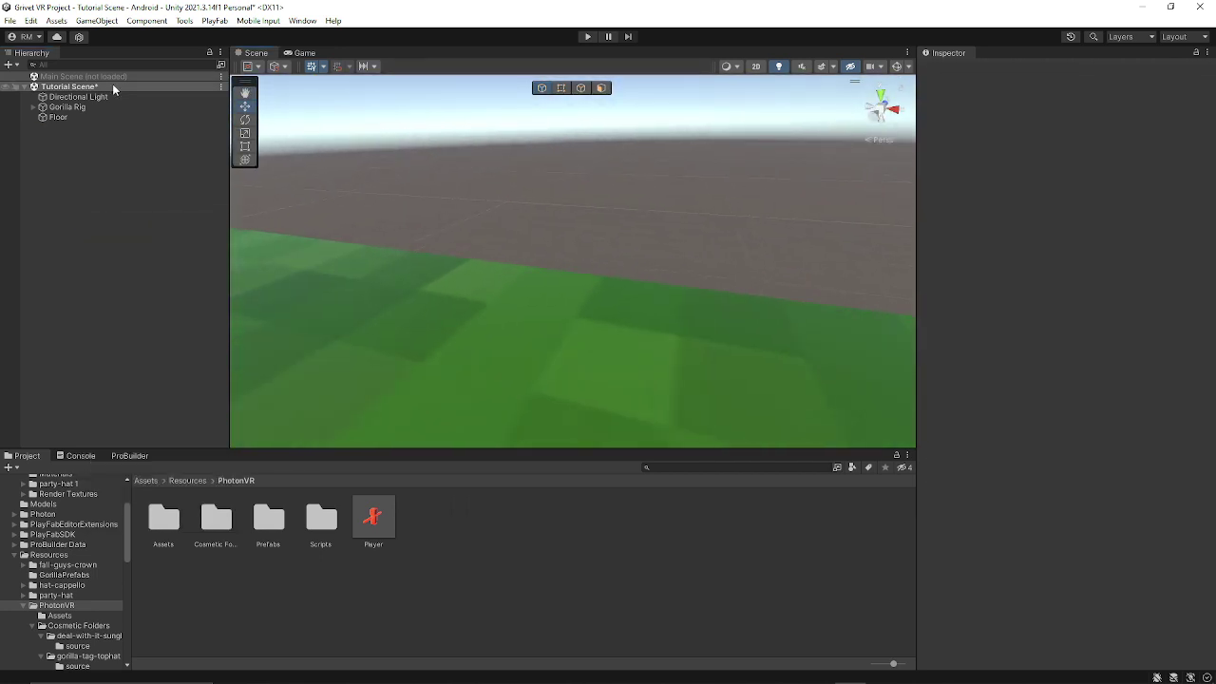
{"action": "key", "text": "s"}
{"action": "right_click_drag", "start_coordinate": [479, 176], "coordinate": [502, 228]}
{"action": "key", "text": "w"}
{"action": "left_click", "coordinate": [9, 65]}
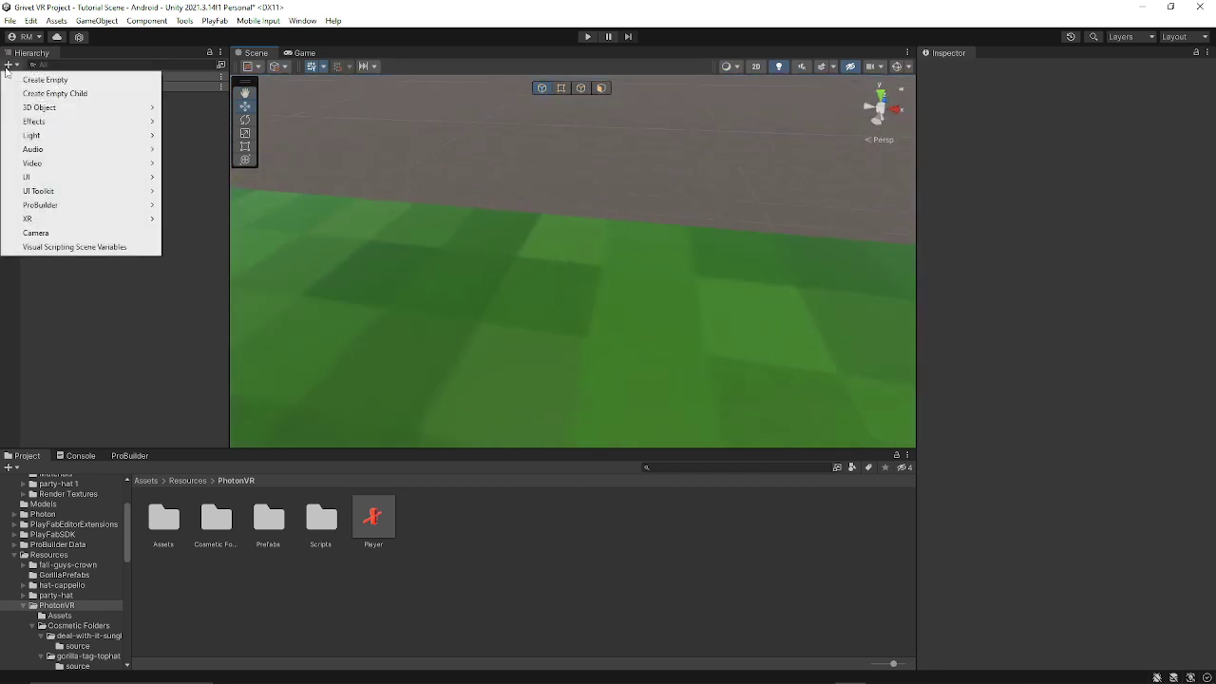
{"action": "mouse_move", "coordinate": [106, 116]}
{"action": "left_click", "coordinate": [189, 107]}
{"action": "scroll", "coordinate": [500, 196], "scroll_direction": "down", "scroll_amount": 5}
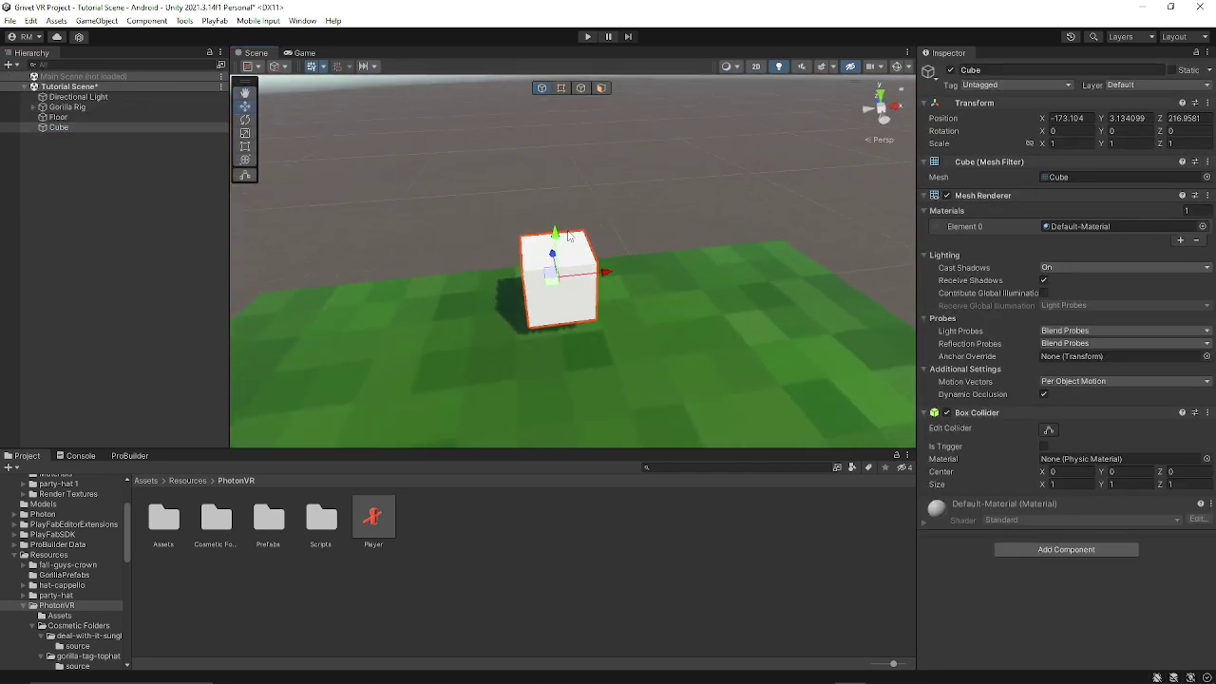
{"action": "left_click_drag", "start_coordinate": [556, 237], "coordinate": [526, 334]}
Step: Duplicate the cube and scale the copy to about 0.61 × 0.28 × 0.28
{"action": "key", "text": "ctrl+d"}
{"action": "left_click", "coordinate": [245, 133]}
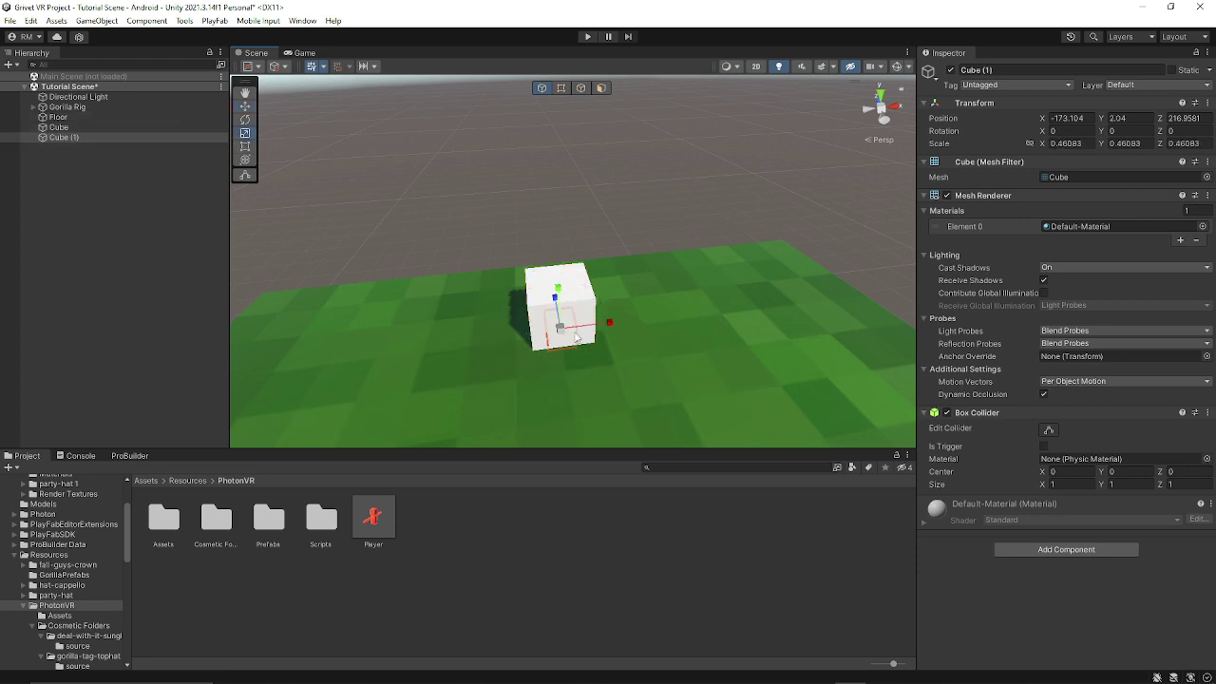
{"action": "left_click_drag", "start_coordinate": [605, 324], "coordinate": [658, 314]}
{"action": "left_click_drag", "start_coordinate": [560, 327], "coordinate": [536, 331]}
Step: Rotate the small cube about 16.3° around the X axis and duplicate it
{"action": "left_click", "coordinate": [245, 120]}
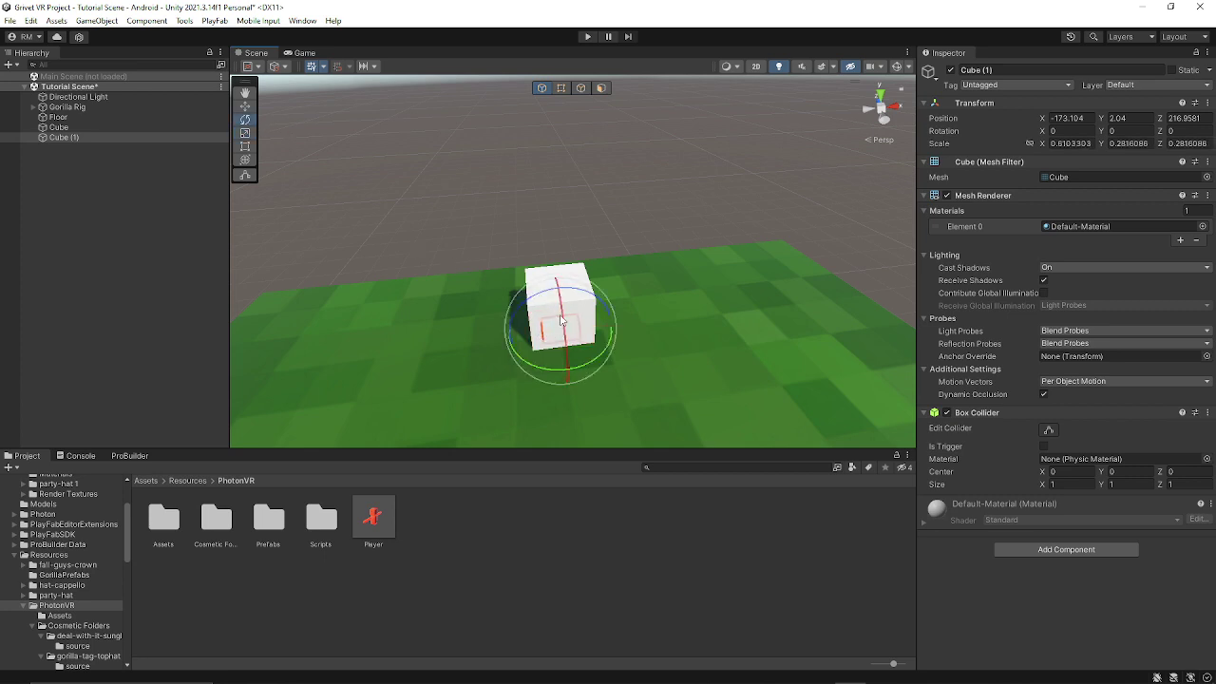
{"action": "left_click_drag", "start_coordinate": [558, 283], "coordinate": [561, 290]}
{"action": "key", "text": "ctrl+d"}
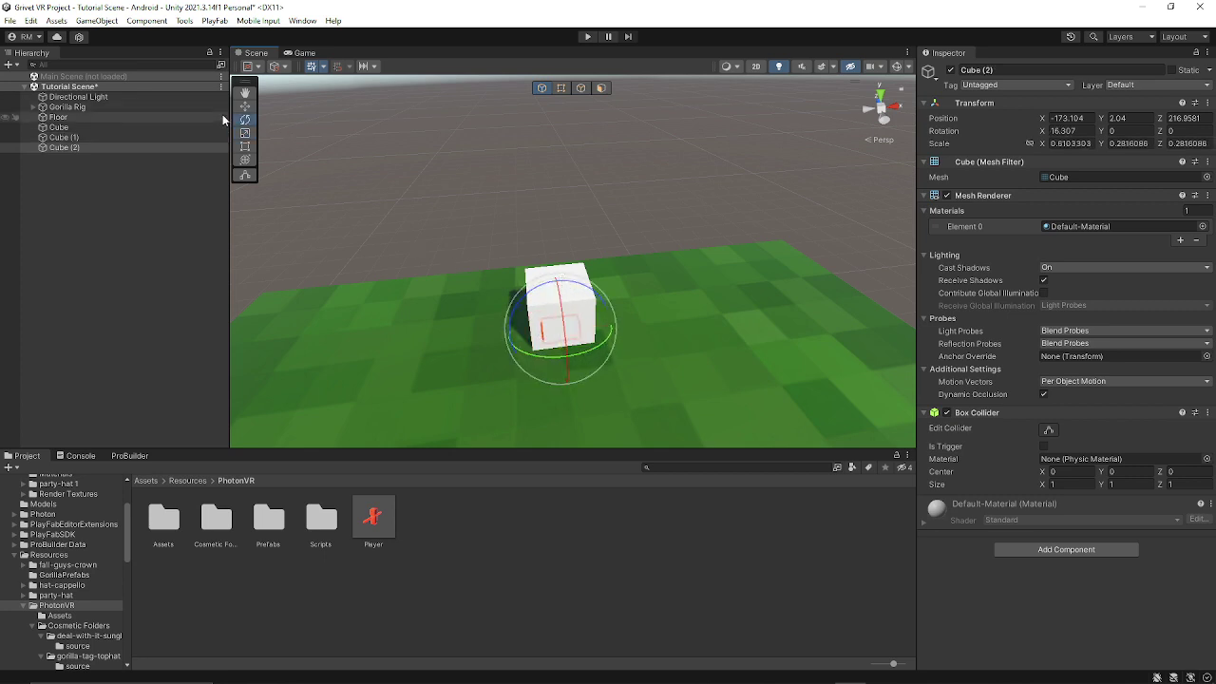
Step: Move the small cubes apart so they sit side by side in front of the large cube
{"action": "left_click_drag", "start_coordinate": [230, 114], "coordinate": [235, 111]}
{"action": "left_click", "coordinate": [249, 108]}
{"action": "right_click_drag", "start_coordinate": [370, 157], "coordinate": [442, 189]}
{"action": "left_click_drag", "start_coordinate": [458, 301], "coordinate": [538, 304]}
{"action": "left_click", "coordinate": [477, 317]}
{"action": "left_click", "coordinate": [477, 319]}
{"action": "left_click", "coordinate": [549, 263]}
{"action": "right_click_drag", "start_coordinate": [551, 270], "coordinate": [572, 220]}
{"action": "key", "text": "w"}
{"action": "key", "text": "s"}
Step: Apply the yellow Luckmonk material to both small cubes and the orange New Material 1 to the large cube
{"action": "left_click", "coordinate": [497, 236]}
{"action": "left_click", "coordinate": [148, 483]}
{"action": "scroll", "coordinate": [57, 532], "scroll_direction": "up", "scroll_amount": 2}
{"action": "left_click", "coordinate": [47, 527]}
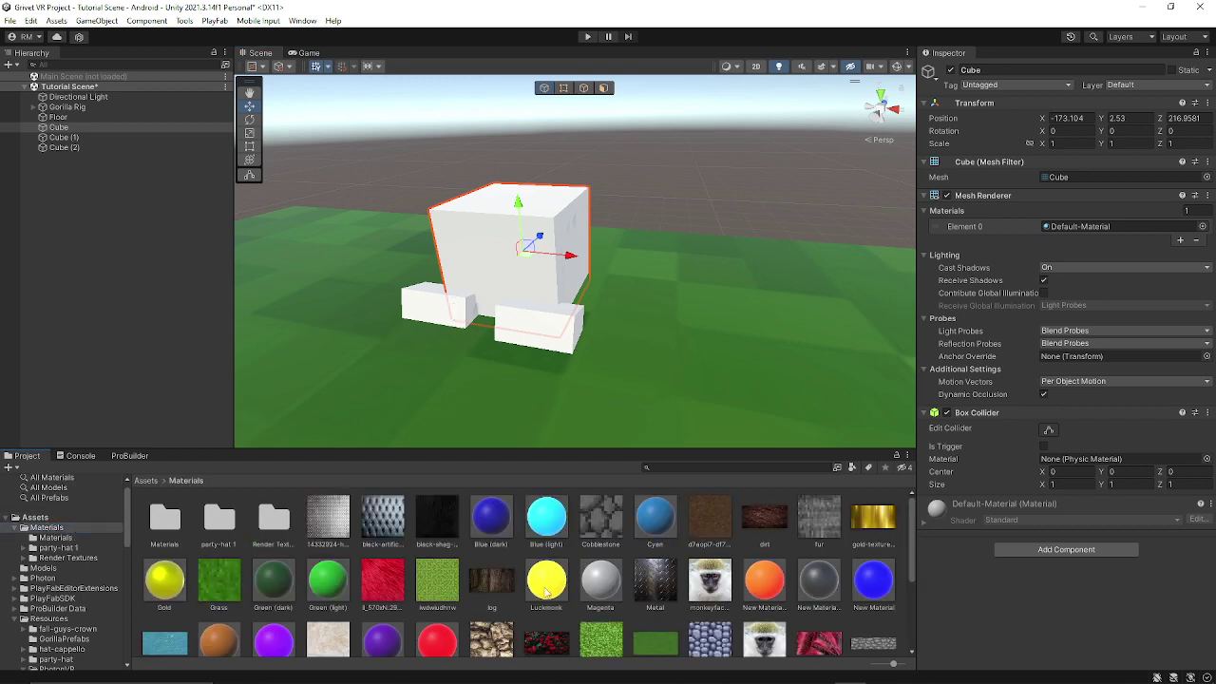
{"action": "left_click_drag", "start_coordinate": [546, 582], "coordinate": [556, 325]}
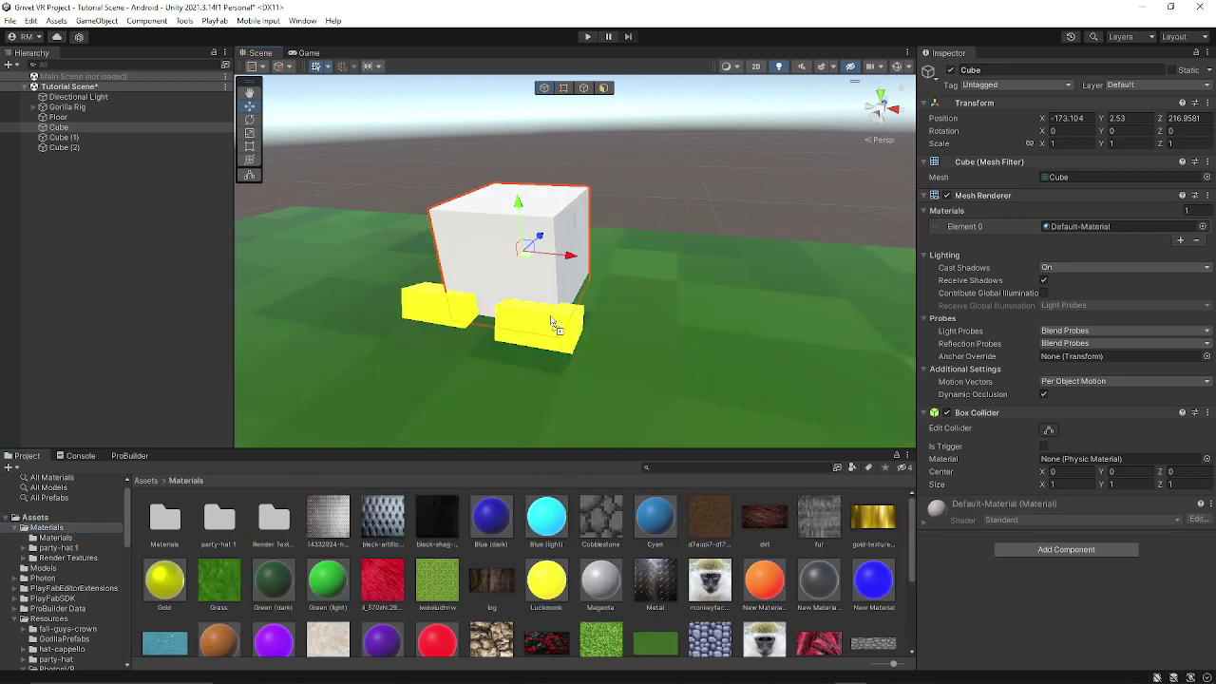
{"action": "right_click_drag", "start_coordinate": [572, 310], "coordinate": [613, 283]}
{"action": "left_click_drag", "start_coordinate": [764, 589], "coordinate": [527, 328]}
{"action": "left_click", "coordinate": [673, 236]}
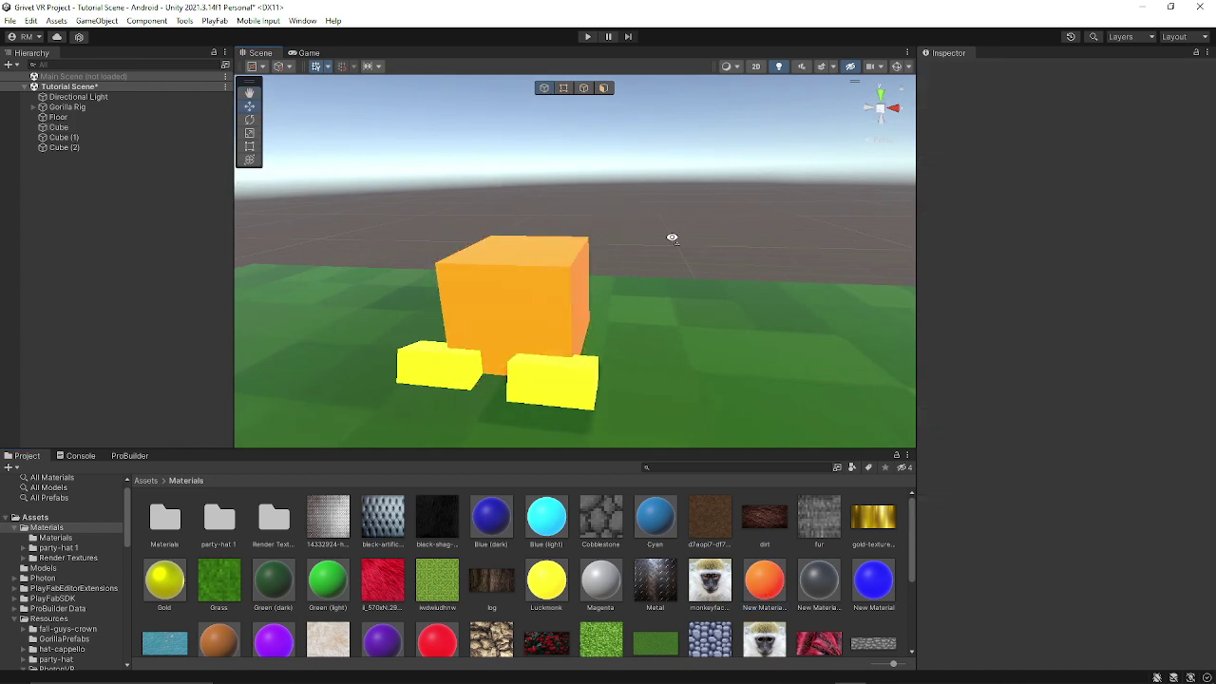
Step: Flatten the orange cube to a Y scale of about 0.37
{"action": "key", "text": "a"}
{"action": "right_click_drag", "start_coordinate": [672, 237], "coordinate": [780, 283]}
{"action": "left_click", "coordinate": [617, 228]}
{"action": "left_click", "coordinate": [249, 133]}
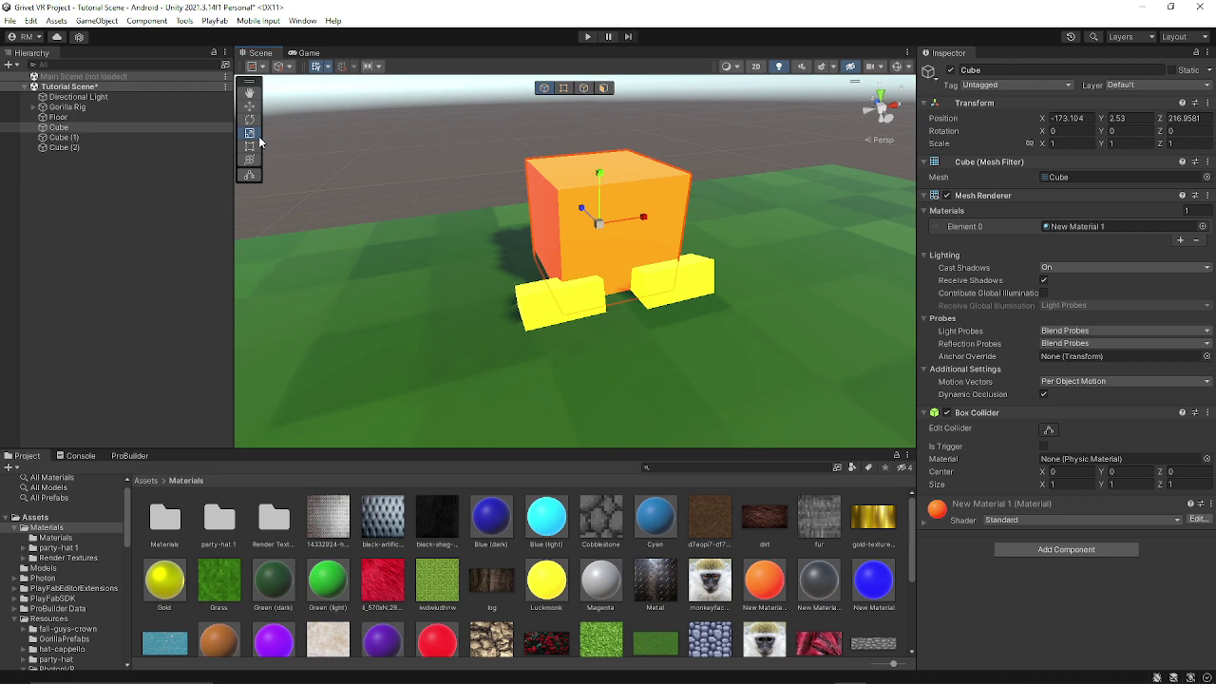
{"action": "left_click_drag", "start_coordinate": [599, 173], "coordinate": [622, 219]}
Step: Widen the orange block and extend it downward so it spans both yellow cubes
{"action": "left_click", "coordinate": [249, 146]}
{"action": "right_click_drag", "start_coordinate": [378, 173], "coordinate": [438, 244]}
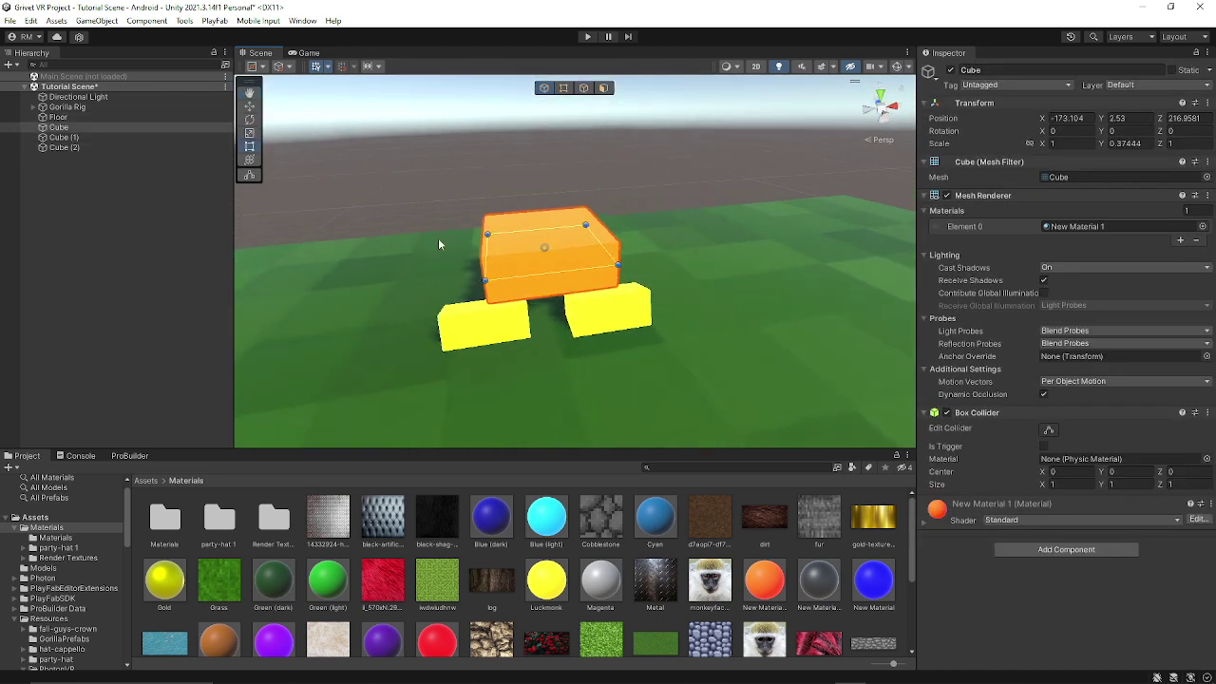
{"action": "key", "text": "w"}
{"action": "right_click_drag", "start_coordinate": [526, 270], "coordinate": [519, 179]}
{"action": "key", "text": "s"}
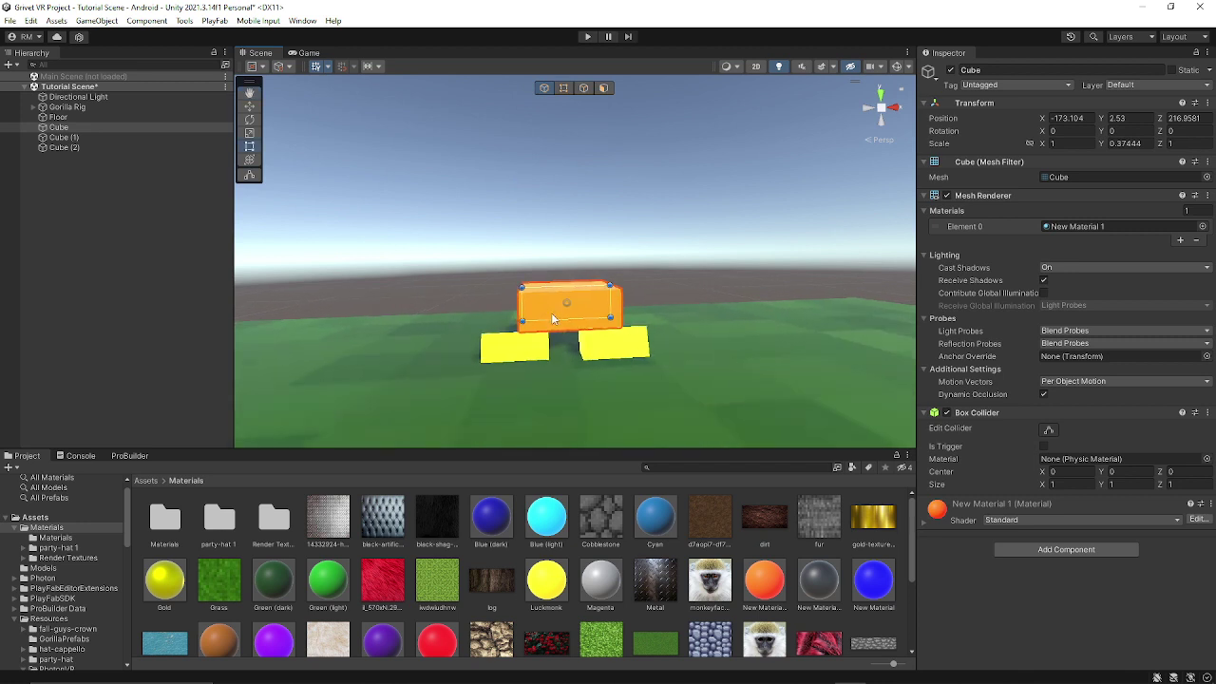
{"action": "left_click_drag", "start_coordinate": [557, 333], "coordinate": [659, 314]}
{"action": "left_click", "coordinate": [249, 133]}
Step: Raise both yellow cubes onto the orange block's front face as buttons, at Y positions of about 2.45 and 2.50
{"action": "left_click", "coordinate": [722, 249]}
{"action": "right_click_drag", "start_coordinate": [724, 251], "coordinate": [693, 359]}
{"action": "key", "text": "w"}
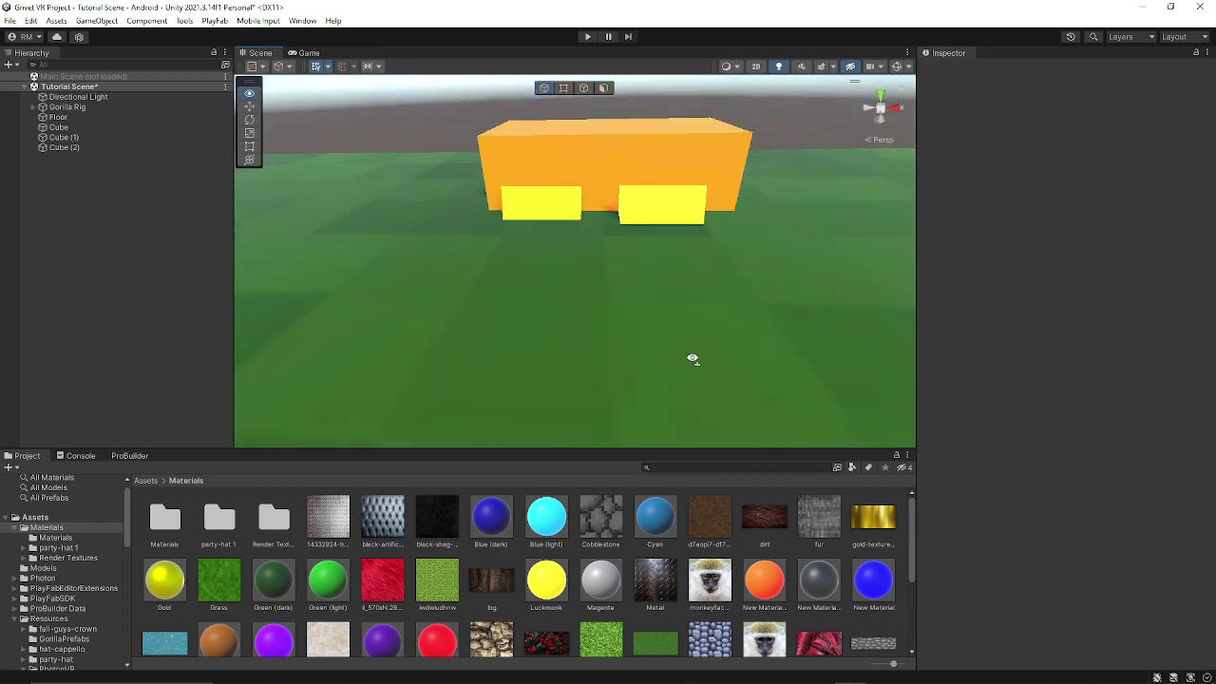
{"action": "scroll", "coordinate": [693, 359], "scroll_direction": "down", "scroll_amount": 3}
{"action": "left_click", "coordinate": [557, 229]}
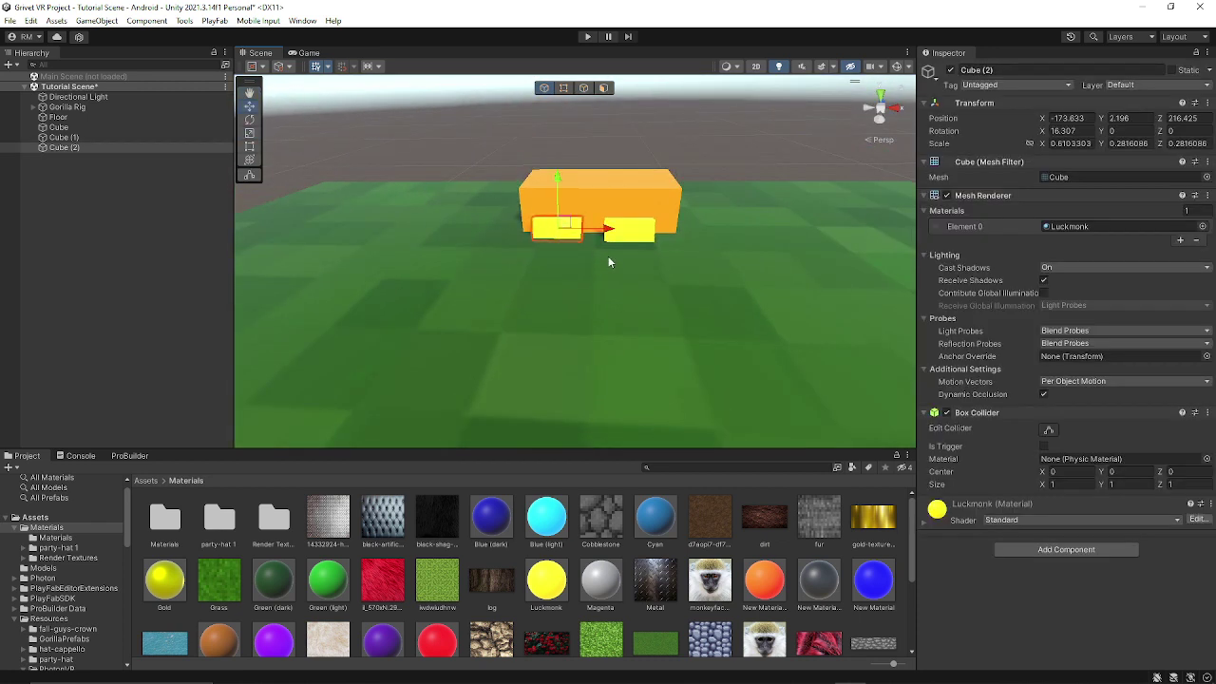
{"action": "key", "text": "d"}
{"action": "right_click_drag", "start_coordinate": [562, 219], "coordinate": [438, 217]}
{"action": "left_click_drag", "start_coordinate": [448, 226], "coordinate": [539, 196]}
{"action": "left_click", "coordinate": [525, 229]}
{"action": "left_click", "coordinate": [581, 134]}
{"action": "key", "text": "a"}
{"action": "right_click_drag", "start_coordinate": [580, 134], "coordinate": [680, 183]}
{"action": "key", "text": "s"}
{"action": "key", "text": "w"}
Step: Add the Change Head Cosmetic script to both yellow button cubes at once
{"action": "left_click", "coordinate": [575, 302]}
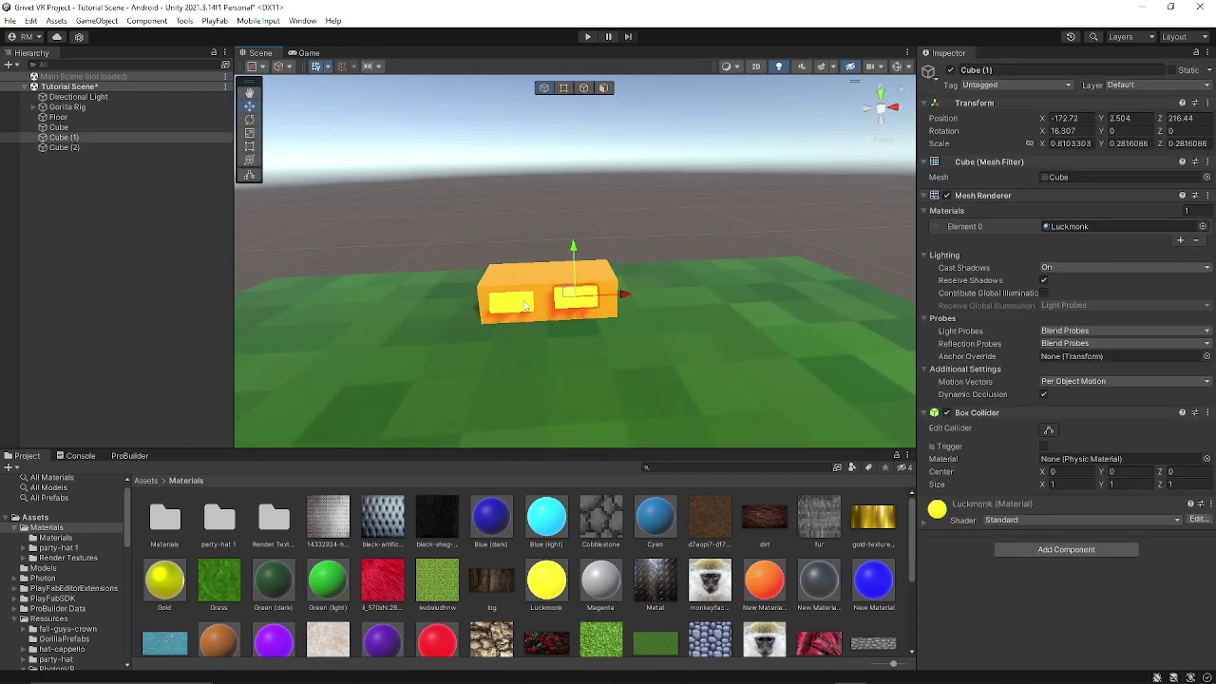
{"action": "left_click", "coordinate": [520, 310], "text": "shift"}
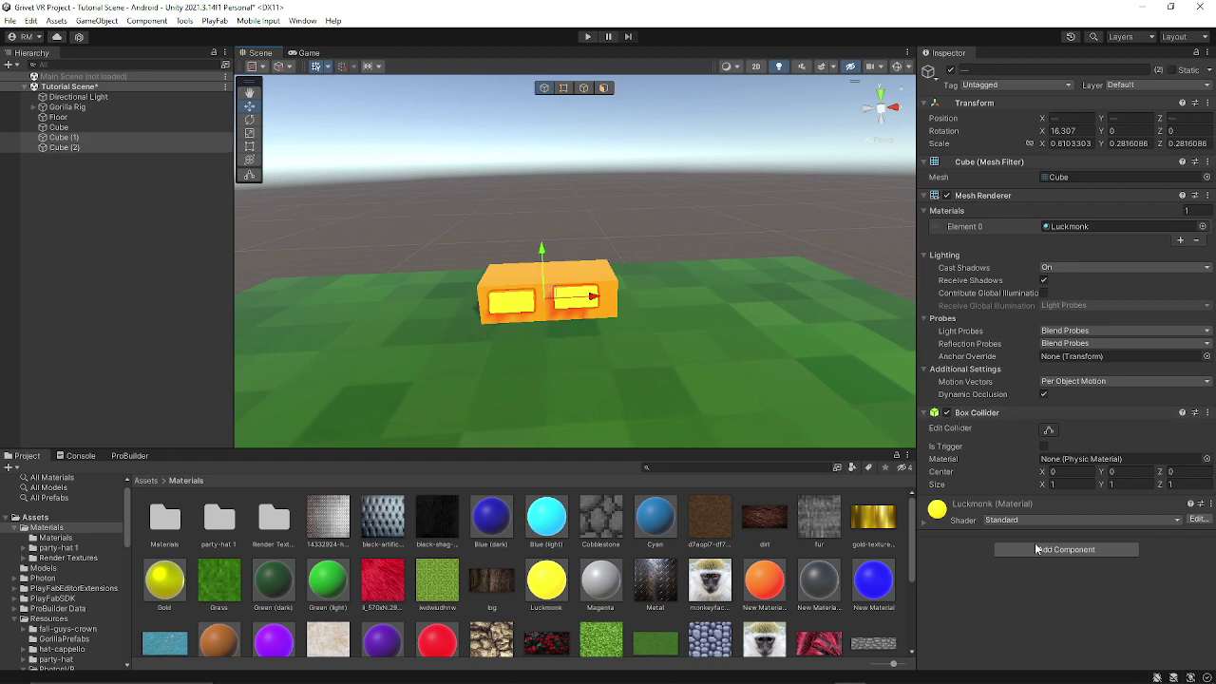
{"action": "left_click", "coordinate": [1066, 549]}
{"action": "type", "text": "mesh"}
{"action": "left_click", "coordinate": [1060, 547]}
{"action": "key", "text": "Escape"}
{"action": "left_click", "coordinate": [1093, 551]}
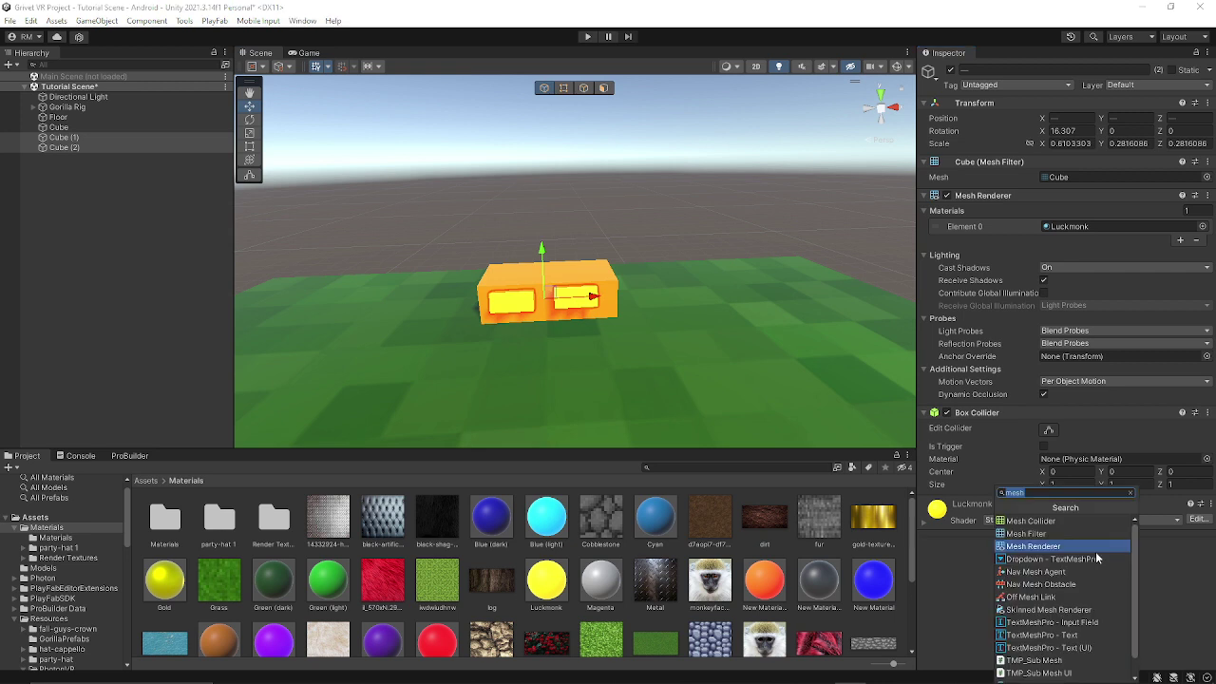
{"action": "type", "text": "chnage"}
{"action": "key", "text": "BackSpace"}
{"action": "key", "text": "BackSpace"}
{"action": "key", "text": "BackSpace"}
{"action": "key", "text": "BackSpace"}
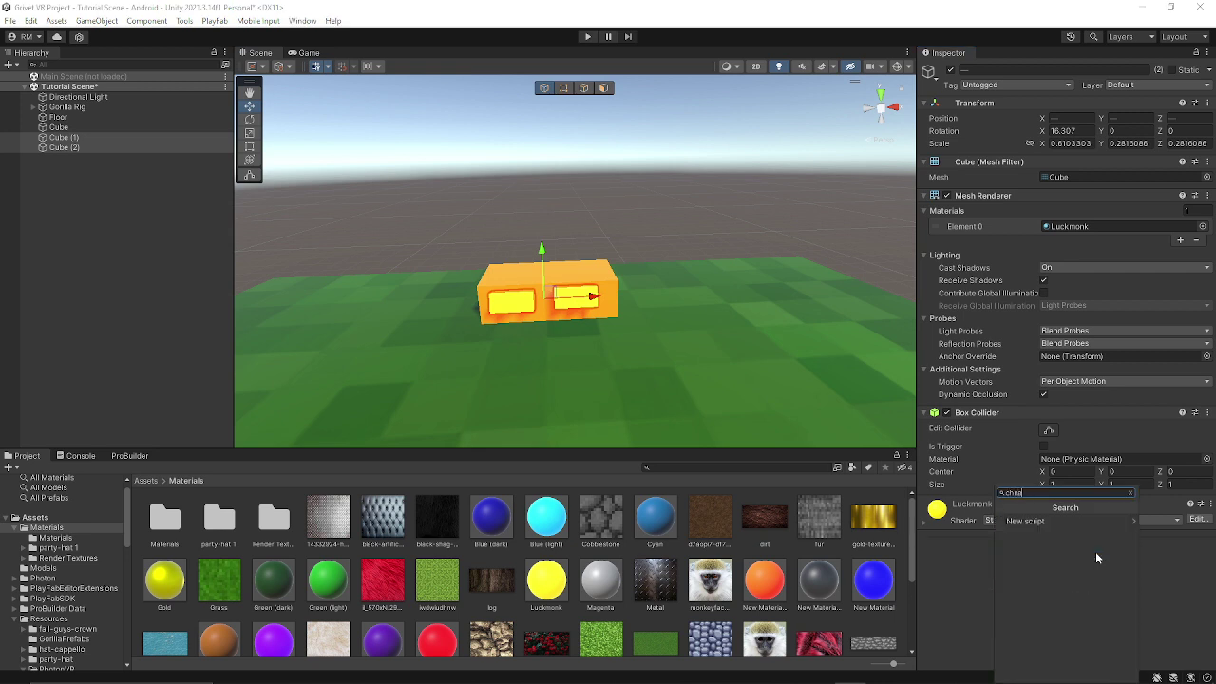
{"action": "type", "text": "ange"}
{"action": "left_click", "coordinate": [1099, 545]}
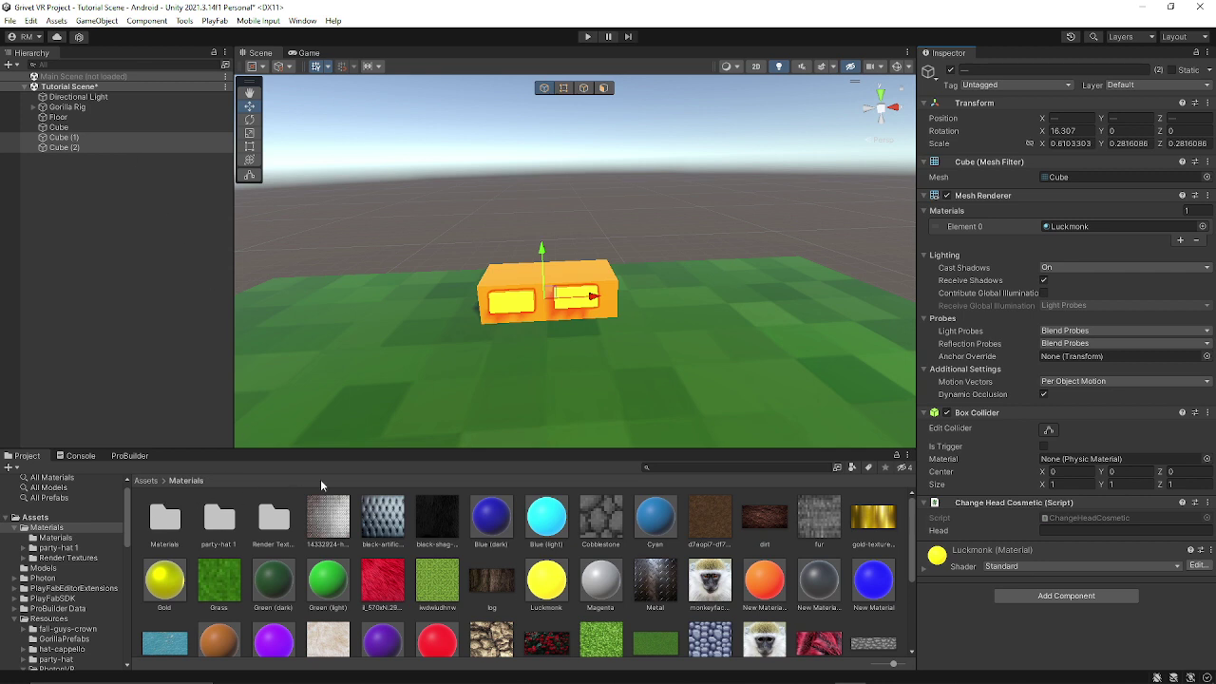
Step: Set the script's Head value to DisableH on Cube (1) and to tophat on Cube (2)
{"action": "left_click", "coordinate": [87, 149]}
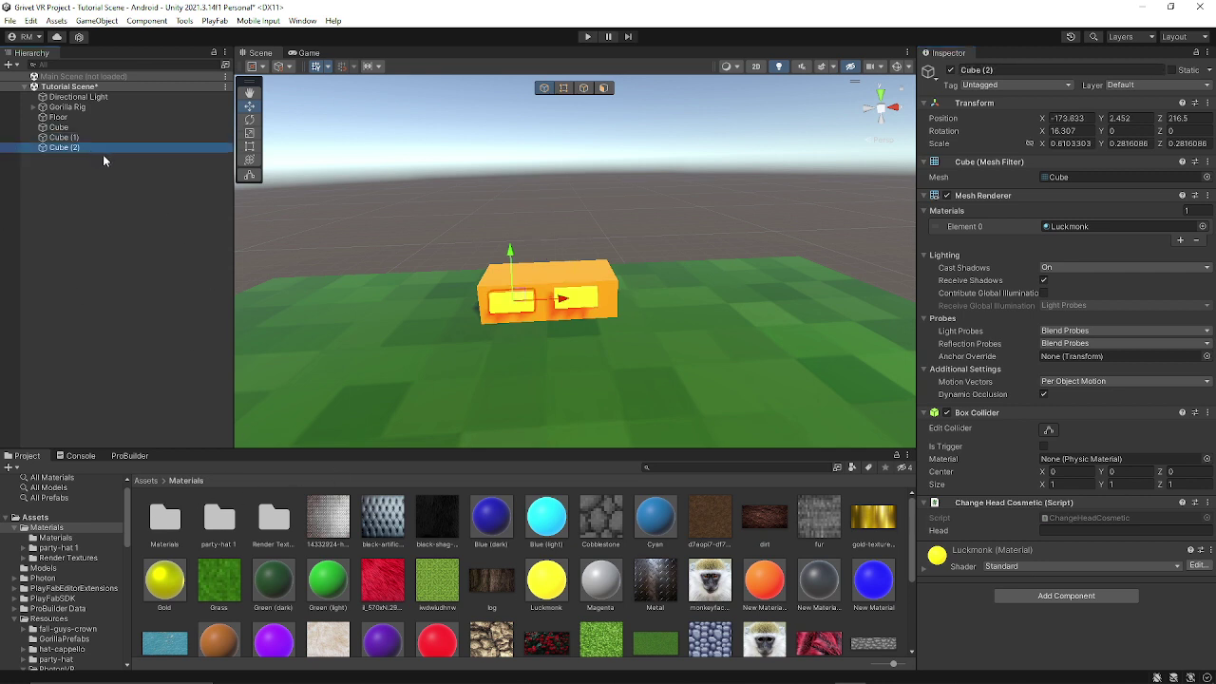
{"action": "left_click", "coordinate": [579, 302]}
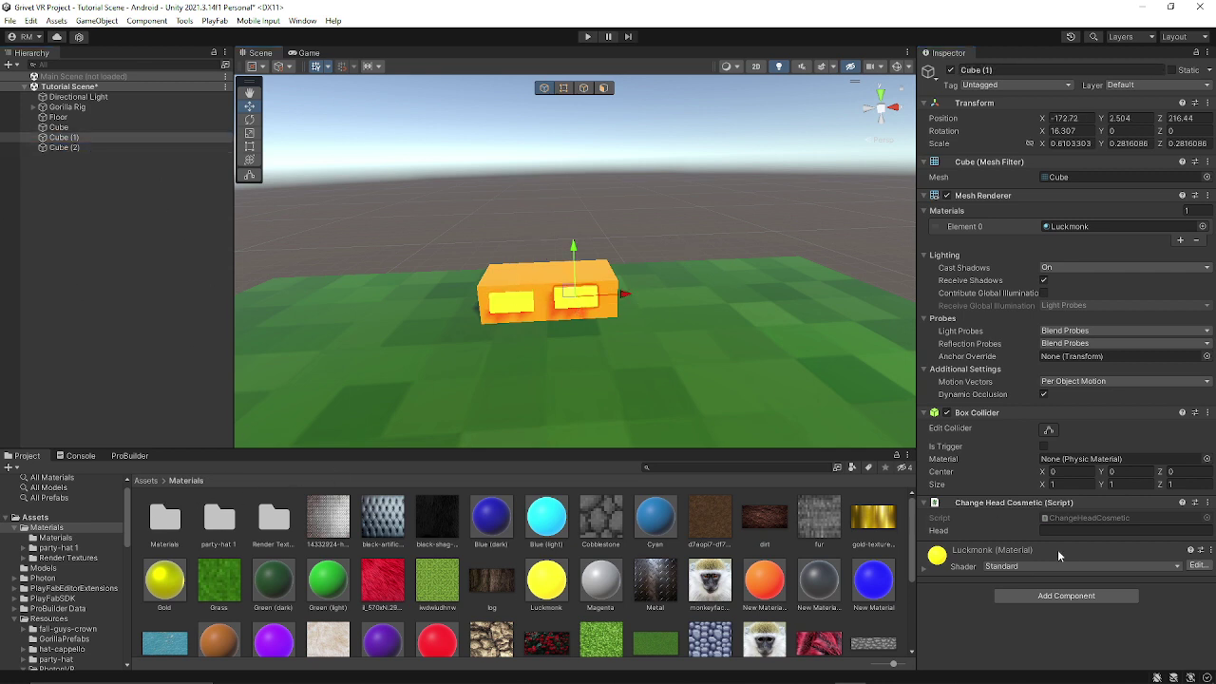
{"action": "type", "text": "DisableH"}
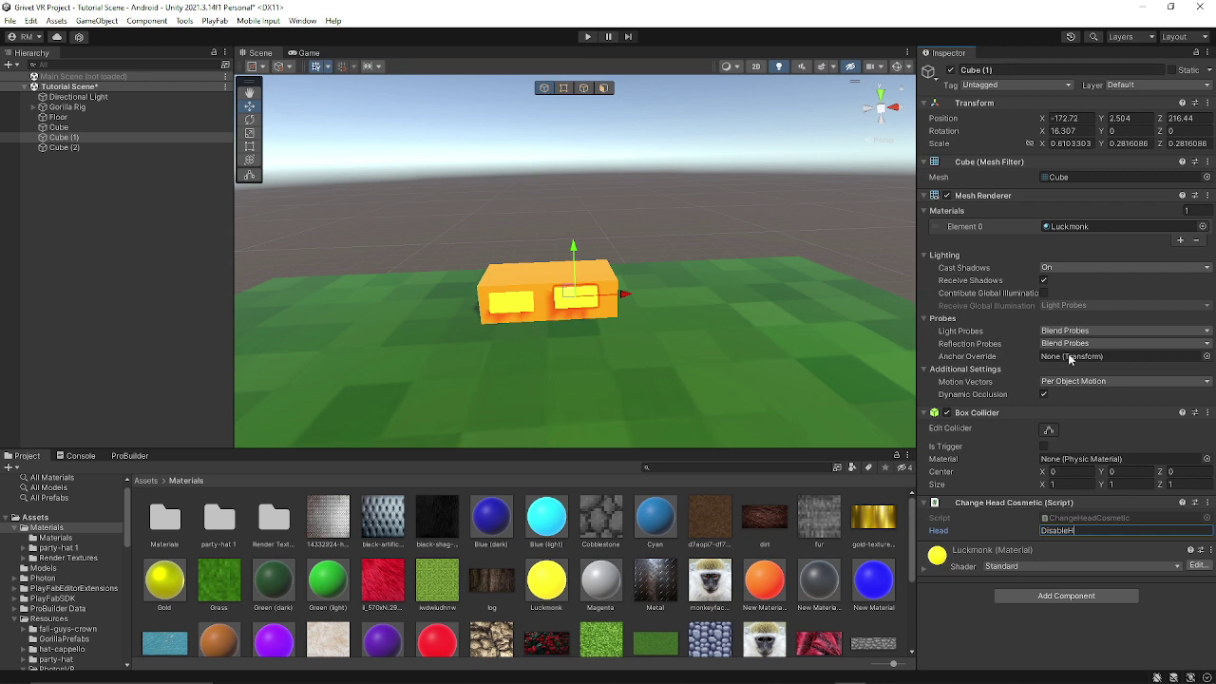
{"action": "left_click", "coordinate": [88, 145]}
{"action": "left_click", "coordinate": [1120, 520]}
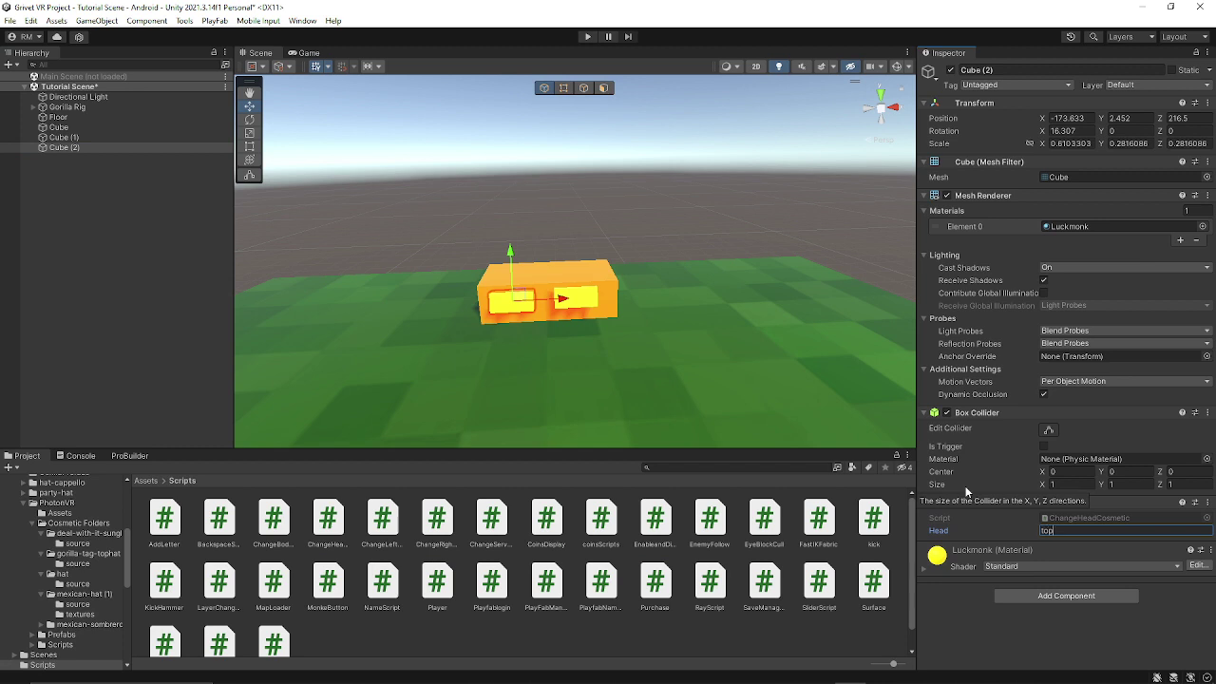
Step: Make the box colliders of both yellow button cubes triggers
{"action": "right_click_drag", "start_coordinate": [754, 320], "coordinate": [798, 342]}
{"action": "key", "text": "w"}
{"action": "key", "text": "s"}
{"action": "key", "text": "a"}
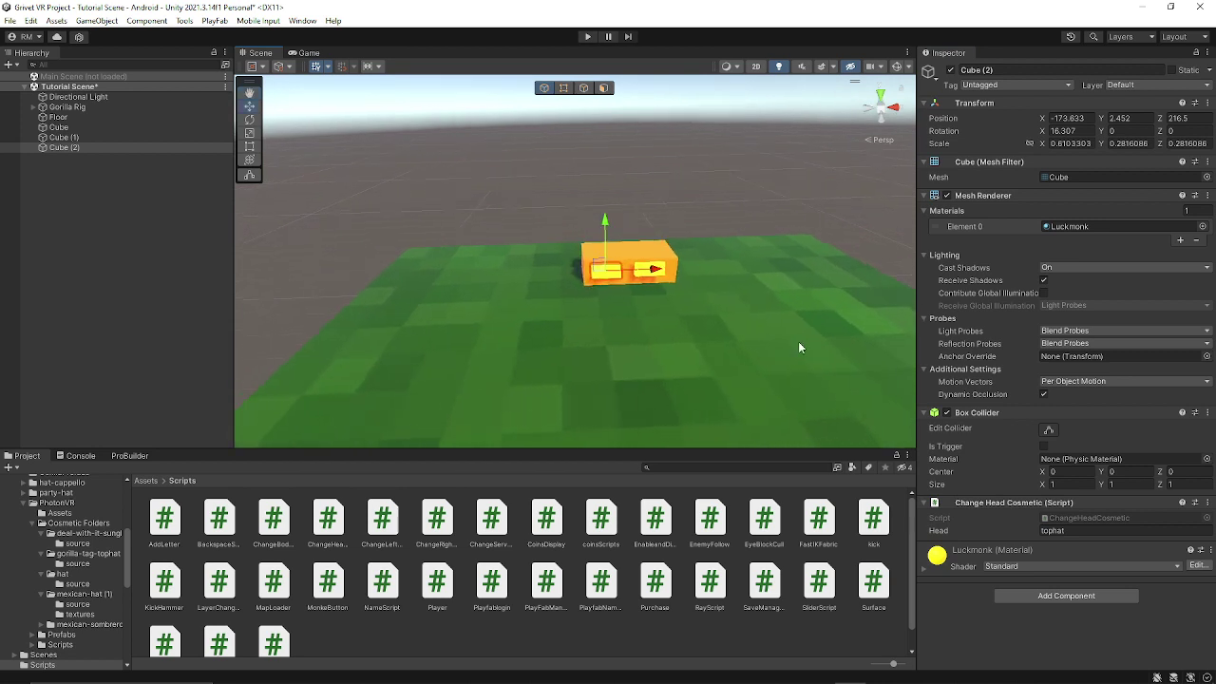
{"action": "left_click", "coordinate": [670, 271], "text": "shift"}
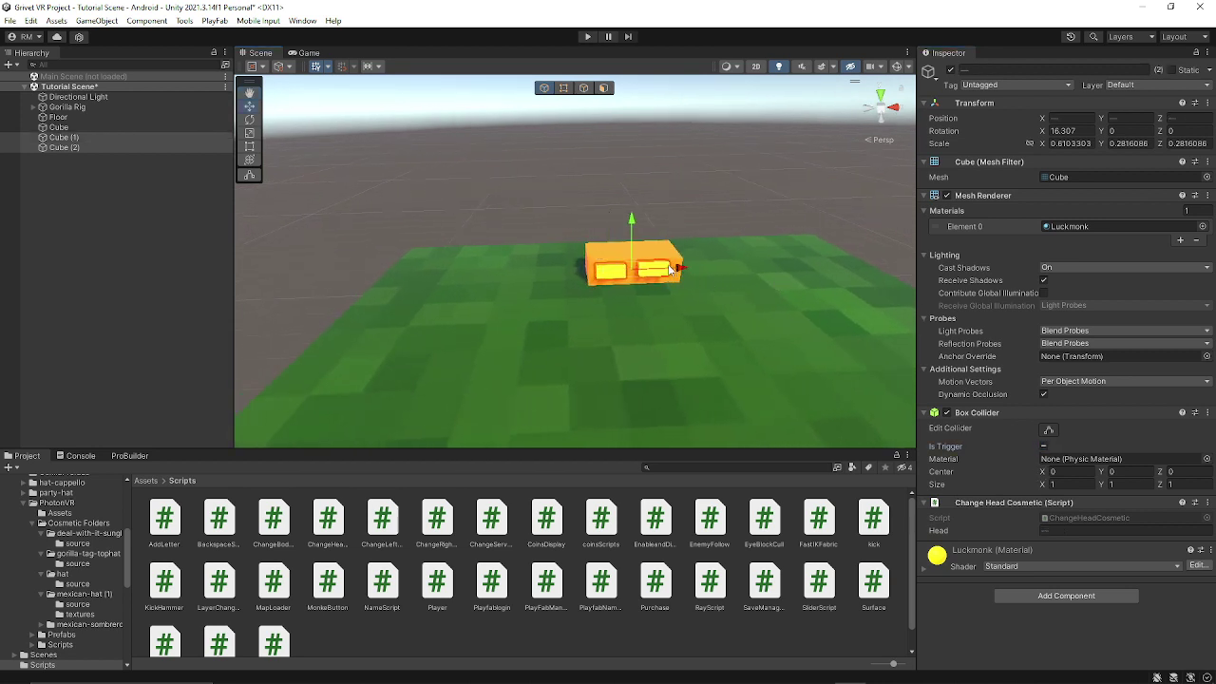
{"action": "left_click", "coordinate": [1044, 446]}
{"action": "left_click", "coordinate": [865, 337]}
Step: Open the Player prefab from the Resources/PhotonVR folder for editing
{"action": "right_click_drag", "start_coordinate": [480, 320], "coordinate": [487, 327]}
{"action": "scroll", "coordinate": [106, 490], "scroll_direction": "up", "scroll_amount": 6}
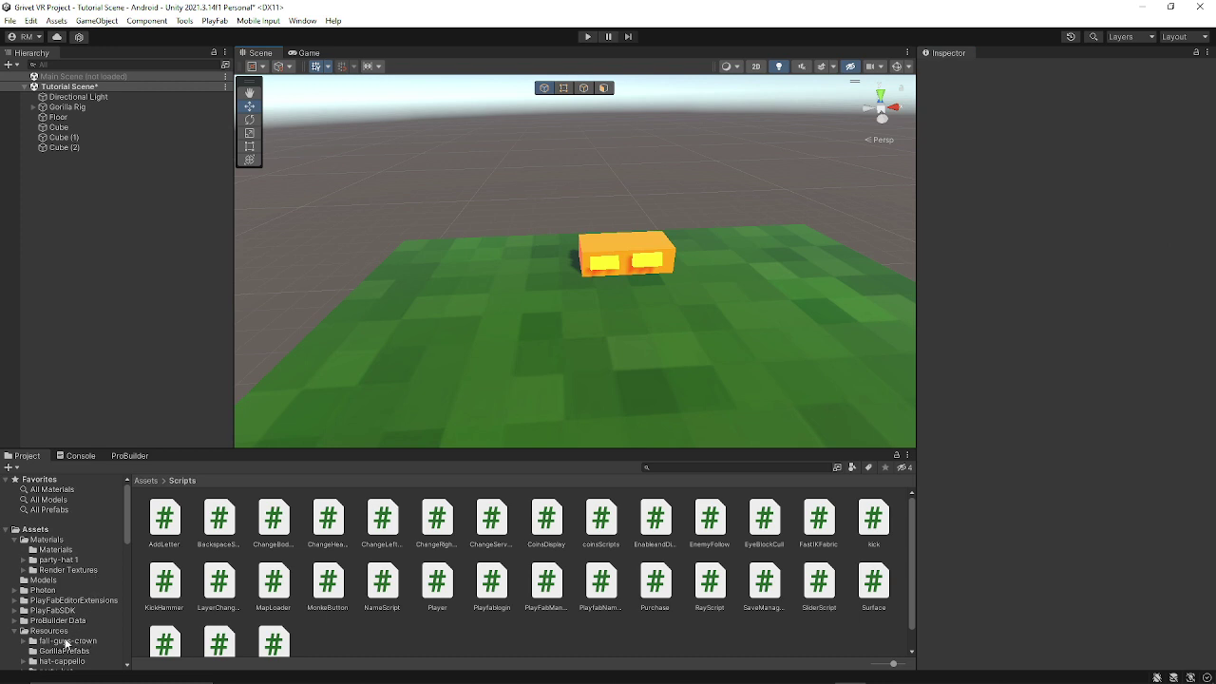
{"action": "scroll", "coordinate": [67, 644], "scroll_direction": "down", "scroll_amount": 2}
{"action": "left_click", "coordinate": [76, 602]}
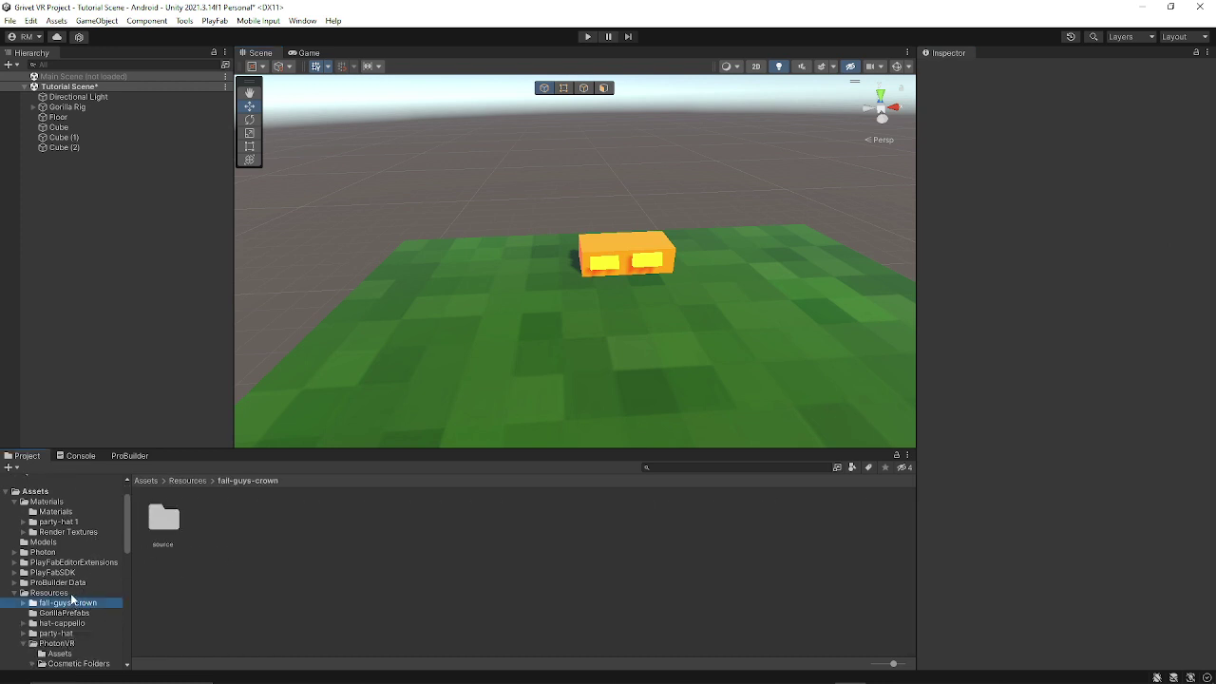
{"action": "left_click", "coordinate": [72, 592]}
{"action": "double_click", "coordinate": [374, 517]}
{"action": "double_click", "coordinate": [373, 518]}
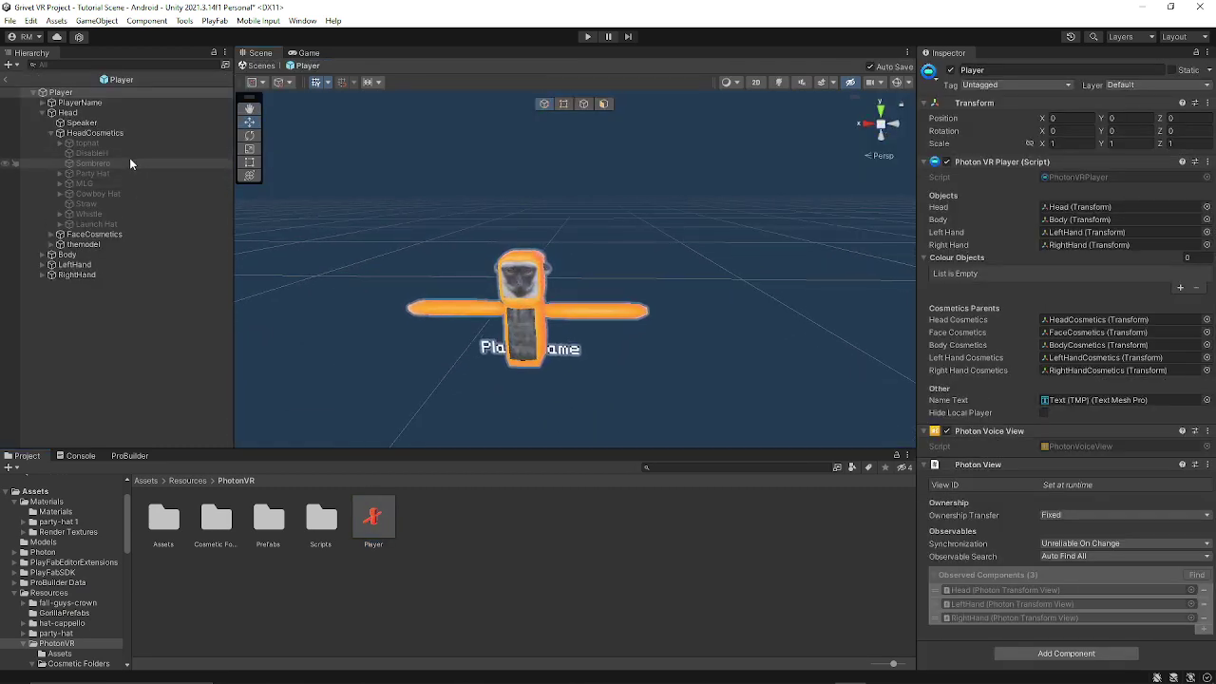
{"action": "right_click", "coordinate": [169, 376]}
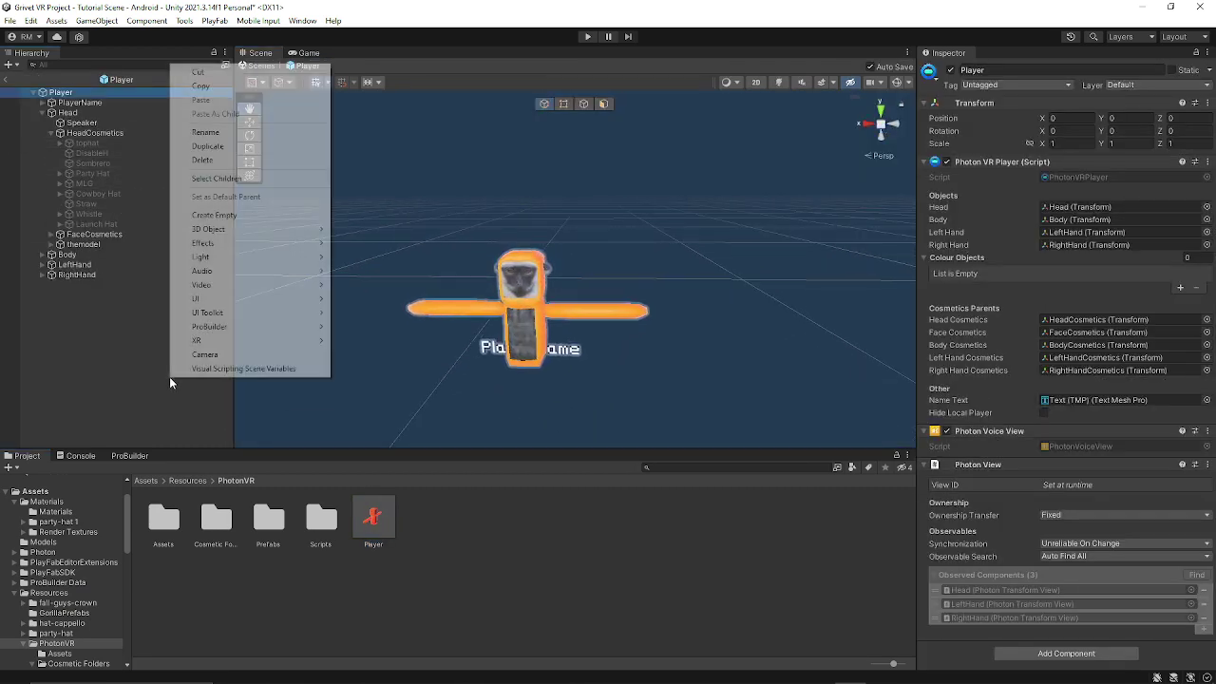
{"action": "left_click", "coordinate": [46, 357]}
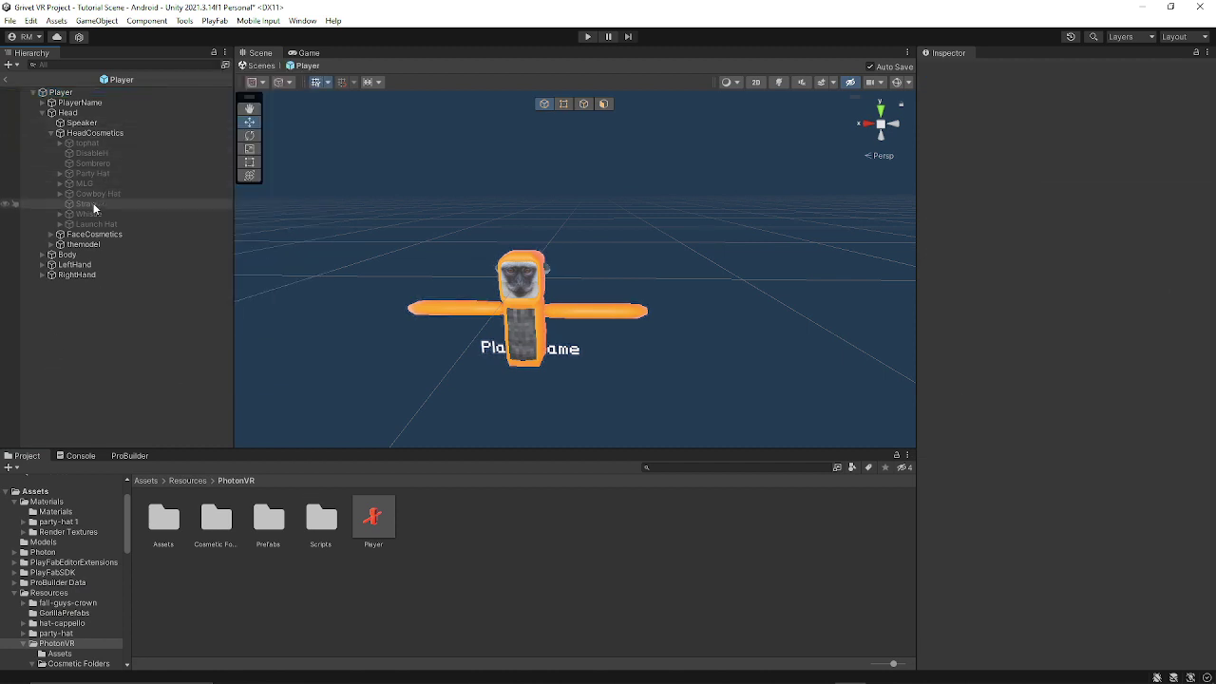
Step: Temporarily enable DisableH under HeadCosmetics and move it onto the player's head at an X position of 0.102
{"action": "left_click", "coordinate": [92, 151]}
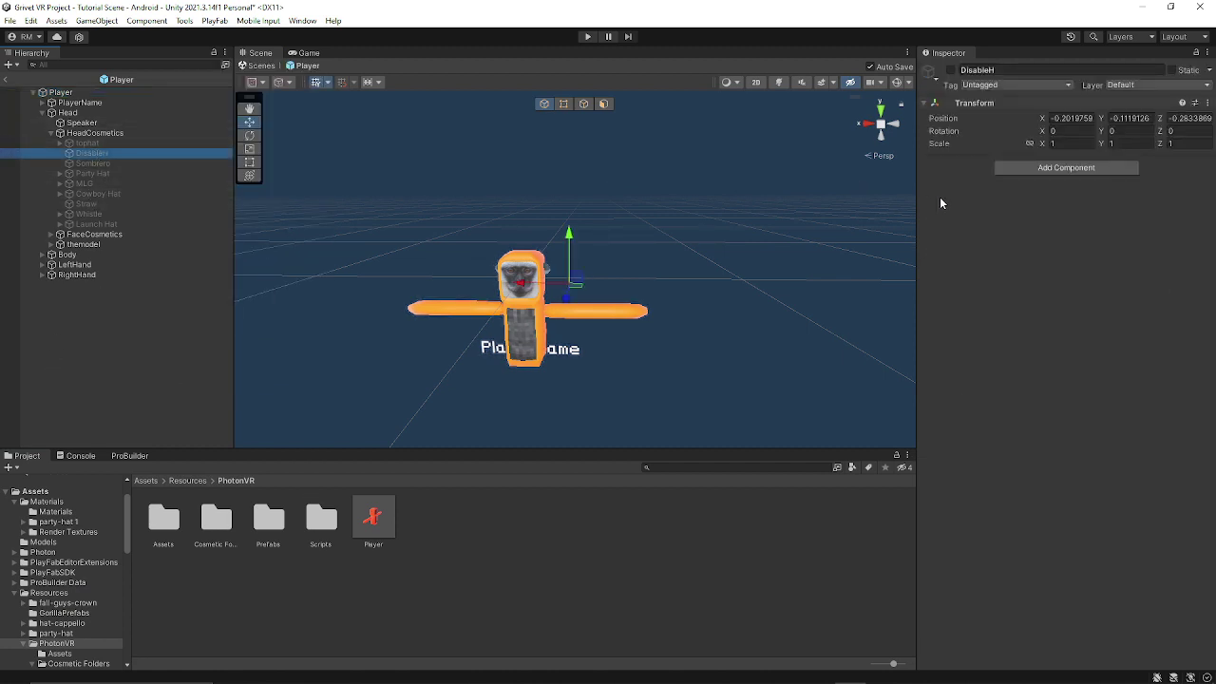
{"action": "left_click", "coordinate": [951, 70]}
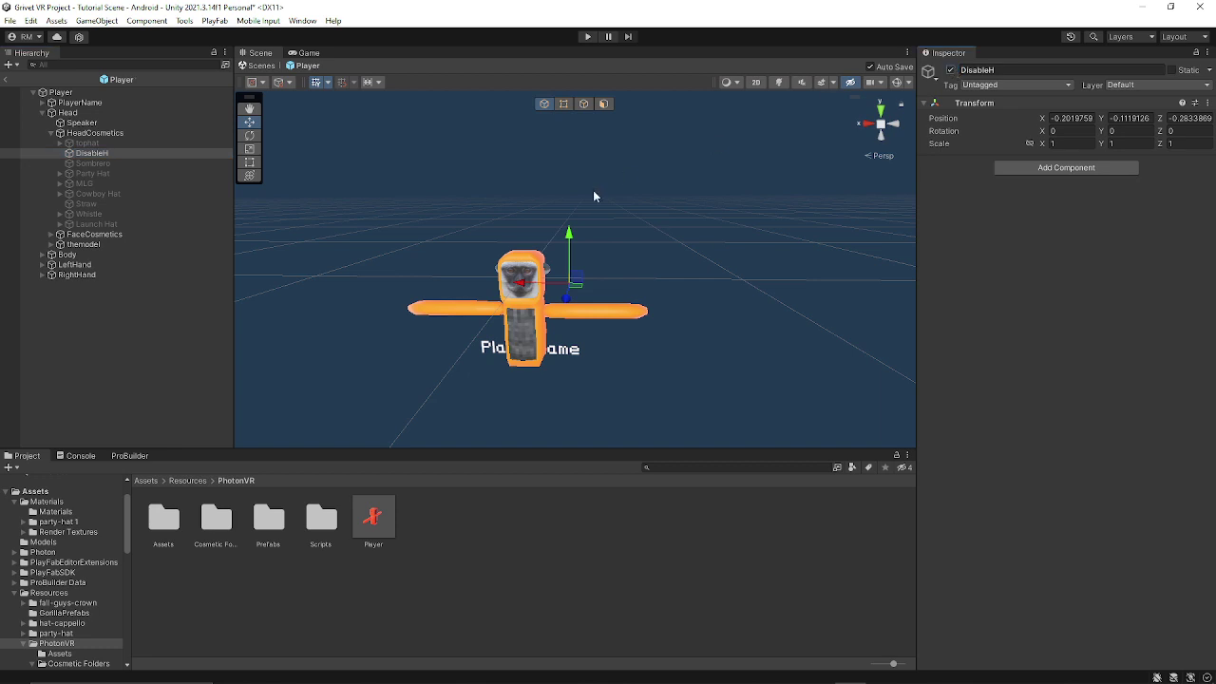
{"action": "right_click_drag", "start_coordinate": [594, 196], "coordinate": [642, 215]}
{"action": "left_click_drag", "start_coordinate": [594, 193], "coordinate": [545, 180]}
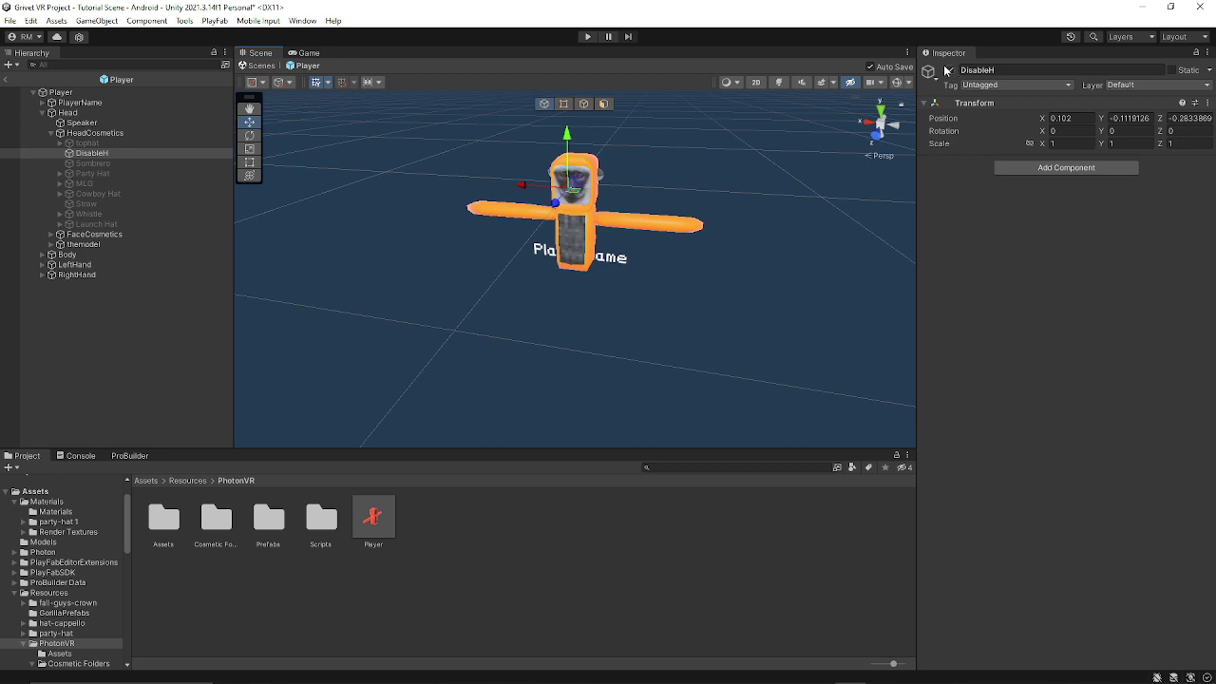
{"action": "right_click_drag", "start_coordinate": [591, 306], "coordinate": [511, 289]}
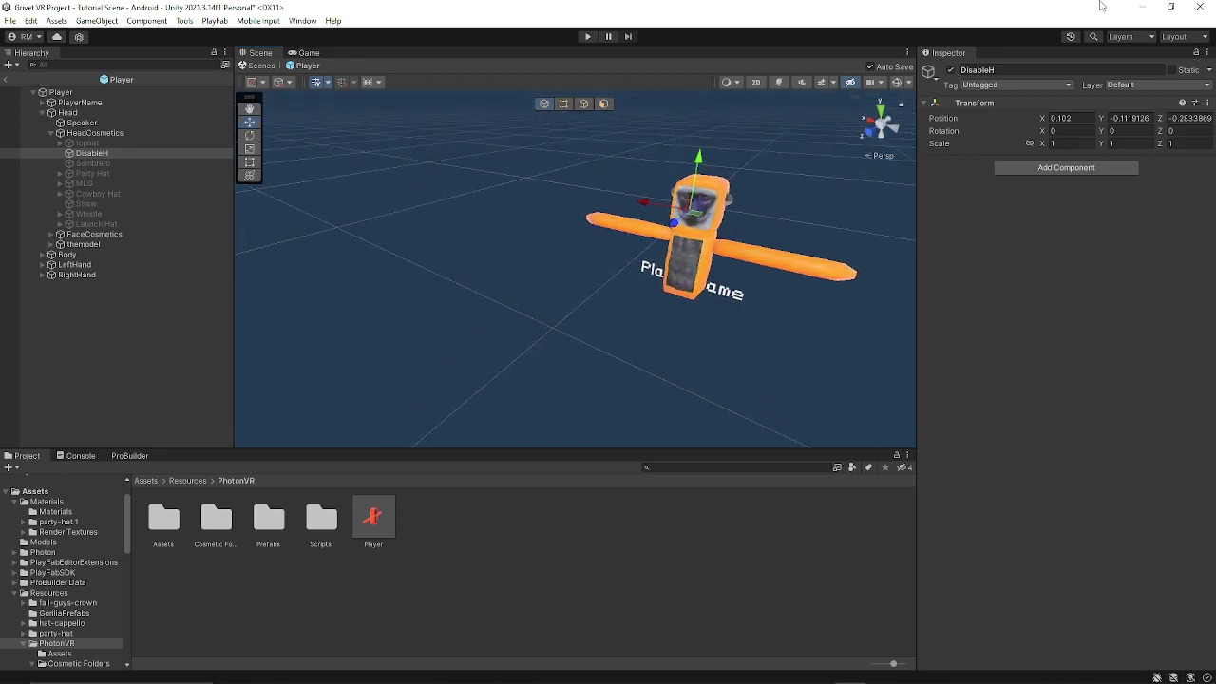
{"action": "left_click", "coordinate": [950, 71]}
{"action": "right_click_drag", "start_coordinate": [581, 228], "coordinate": [657, 256]}
{"action": "left_click", "coordinate": [555, 216]}
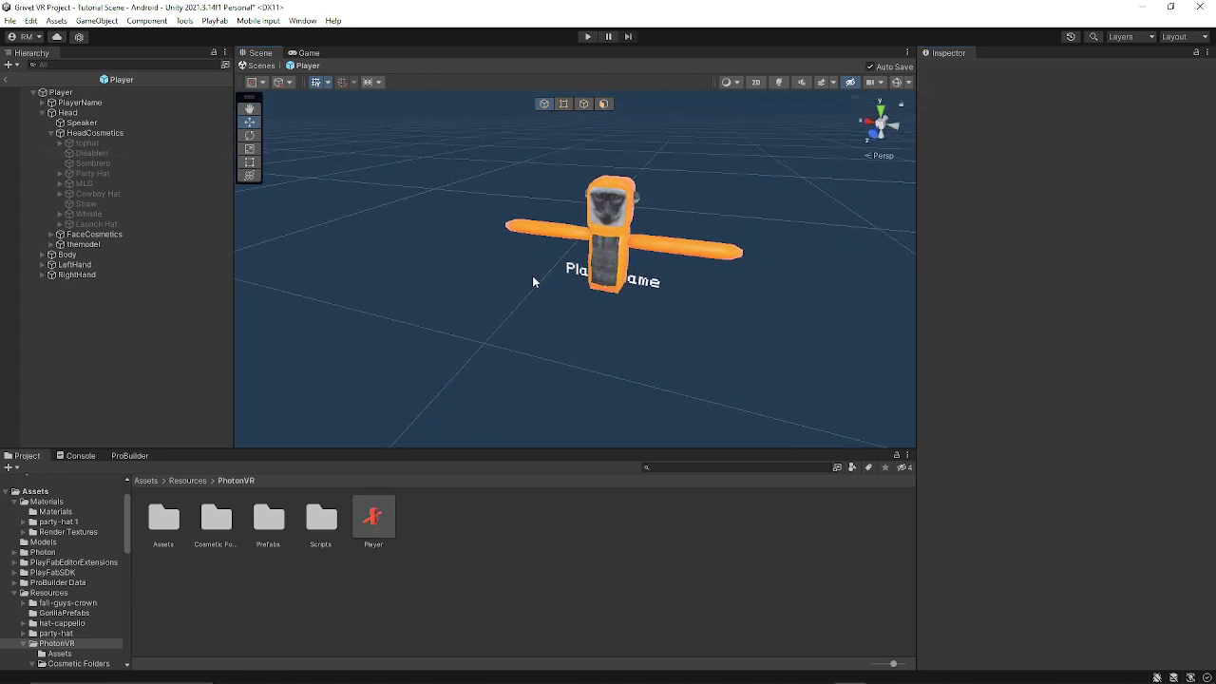
Step: Save the changes and return from the Player prefab to the Tutorial Scene
{"action": "left_click", "coordinate": [8, 20]}
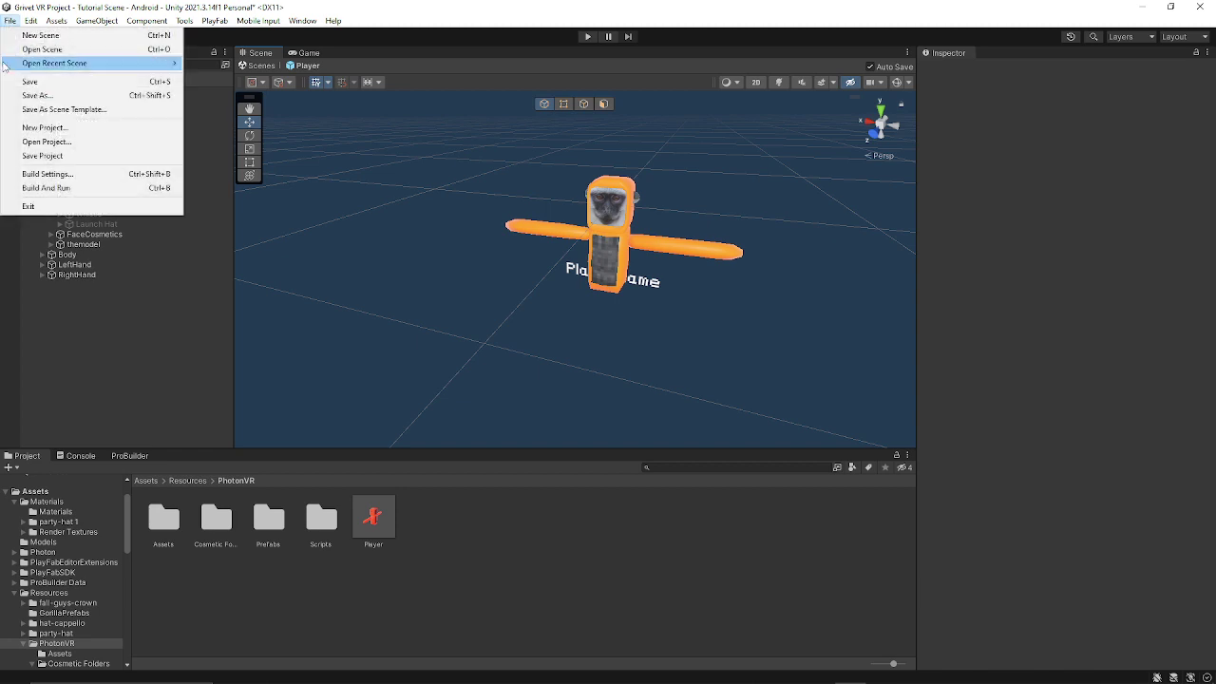
{"action": "left_click", "coordinate": [34, 83]}
{"action": "left_click", "coordinate": [5, 81]}
{"action": "right_click_drag", "start_coordinate": [583, 186], "coordinate": [620, 177]}
{"action": "right_click_drag", "start_coordinate": [707, 174], "coordinate": [515, 275]}
{"action": "left_click", "coordinate": [528, 258]}
{"action": "right_click_drag", "start_coordinate": [614, 218], "coordinate": [663, 222]}
{"action": "left_click", "coordinate": [171, 529]}
{"action": "double_click", "coordinate": [171, 532]}
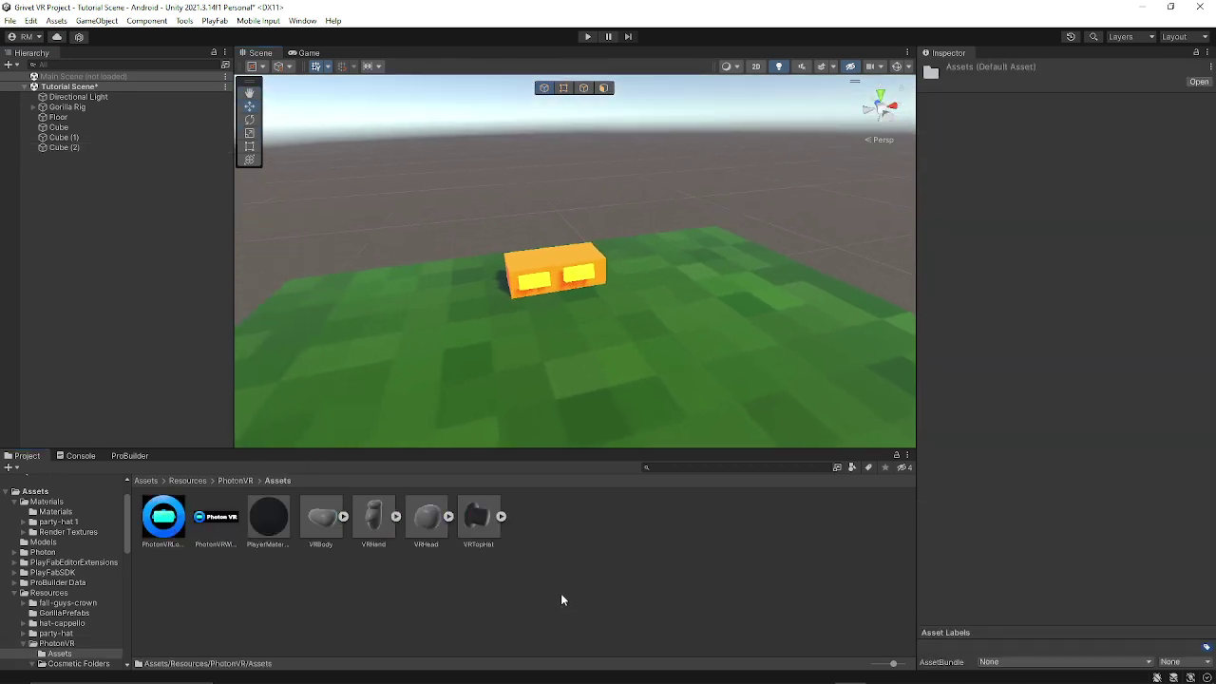
{"action": "left_click_drag", "start_coordinate": [478, 516], "coordinate": [558, 246]}
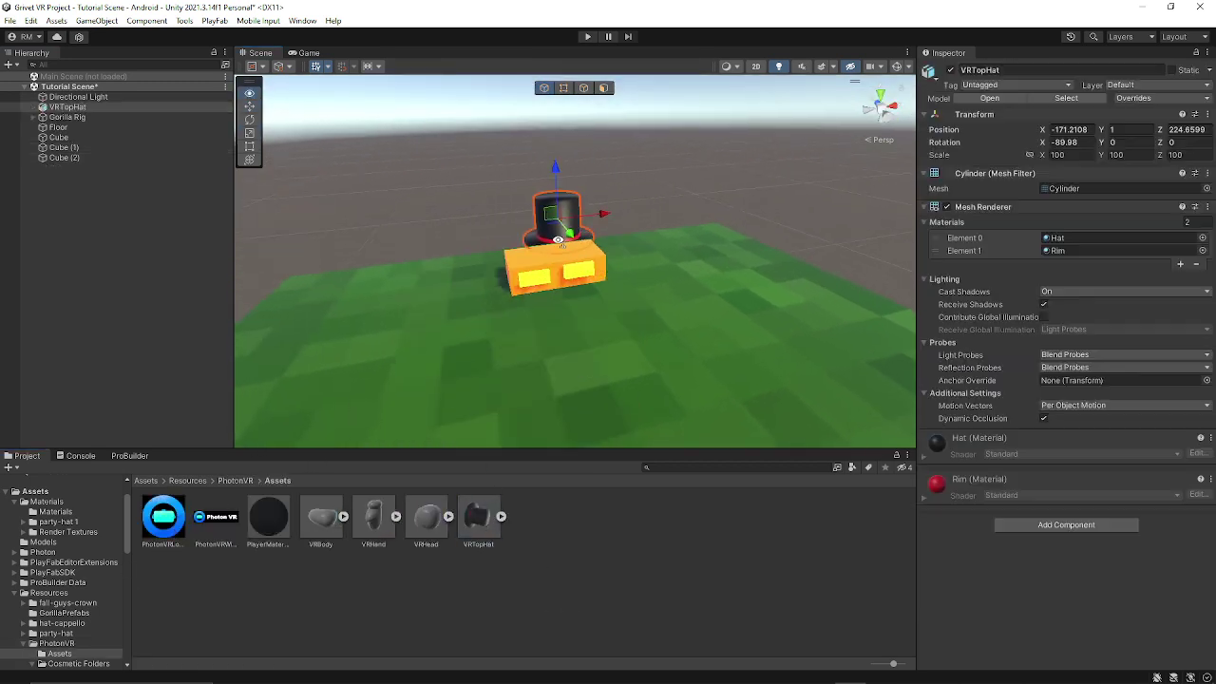
{"action": "key", "text": "ctrl+z"}
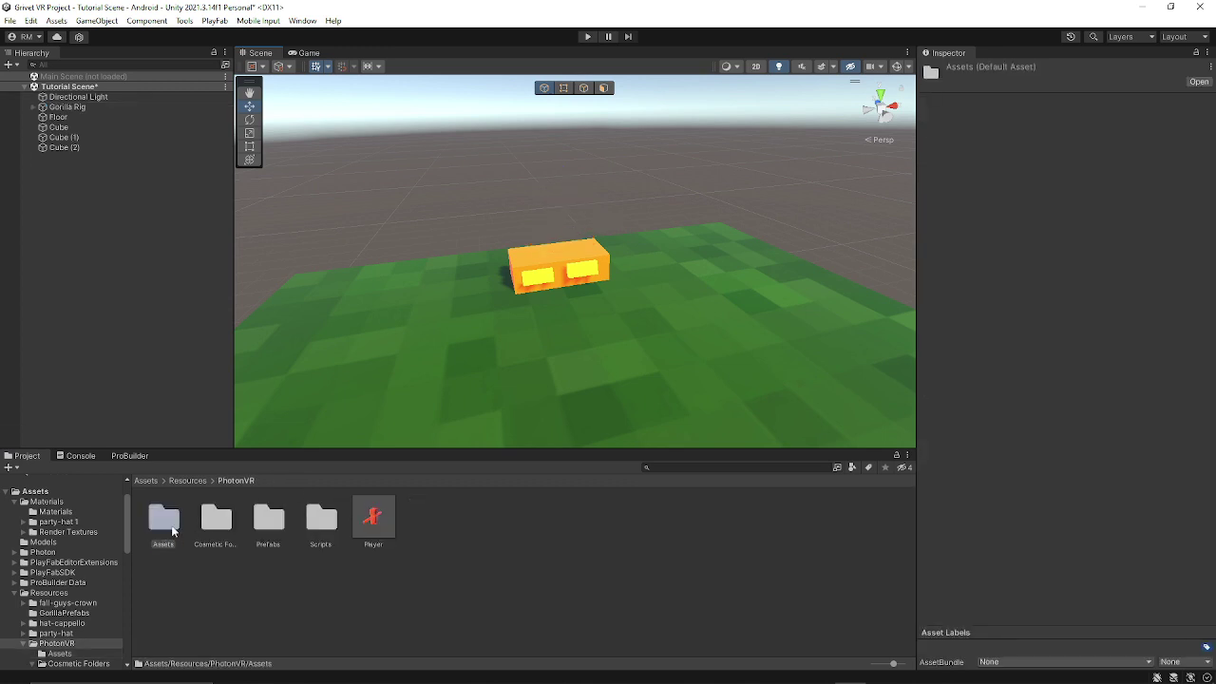
Step: Place the VRTopHat model from the PhotonVR Assets folder in the scene and move it above the orange block to Y 3.8, Z 217.74
{"action": "double_click", "coordinate": [173, 532]}
{"action": "left_click_drag", "start_coordinate": [478, 515], "coordinate": [549, 233]}
{"action": "left_click", "coordinate": [652, 213]}
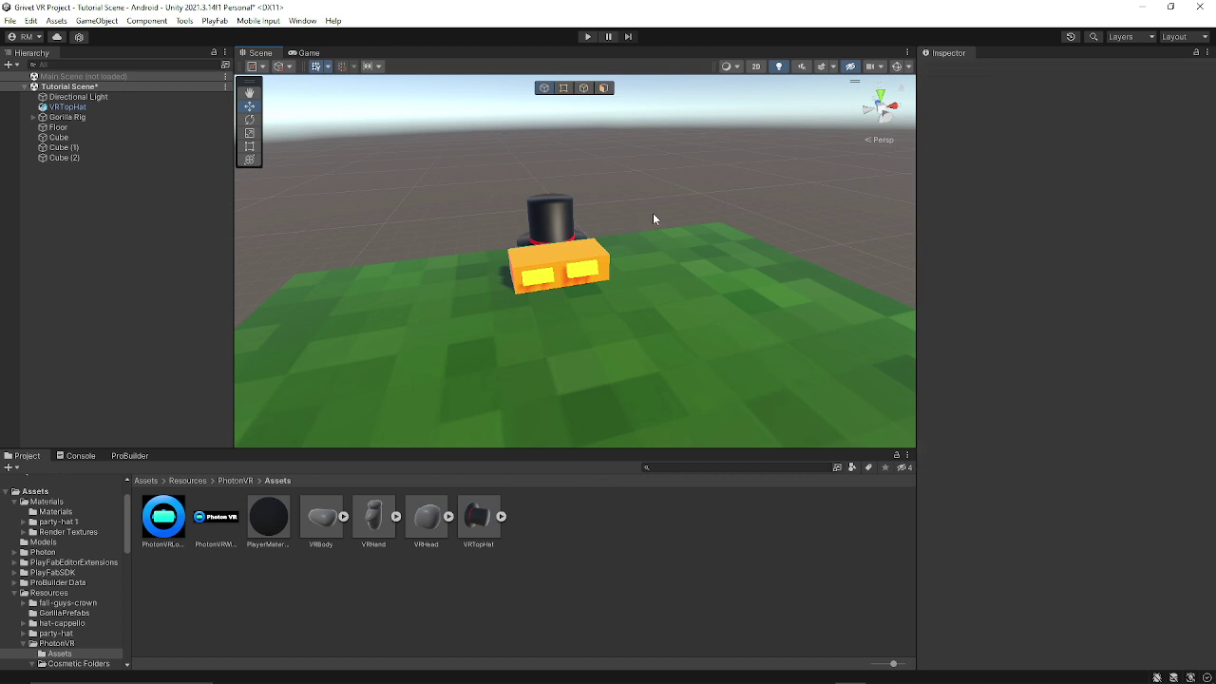
{"action": "right_click_drag", "start_coordinate": [652, 212], "coordinate": [691, 249]}
{"action": "left_click", "coordinate": [468, 253]}
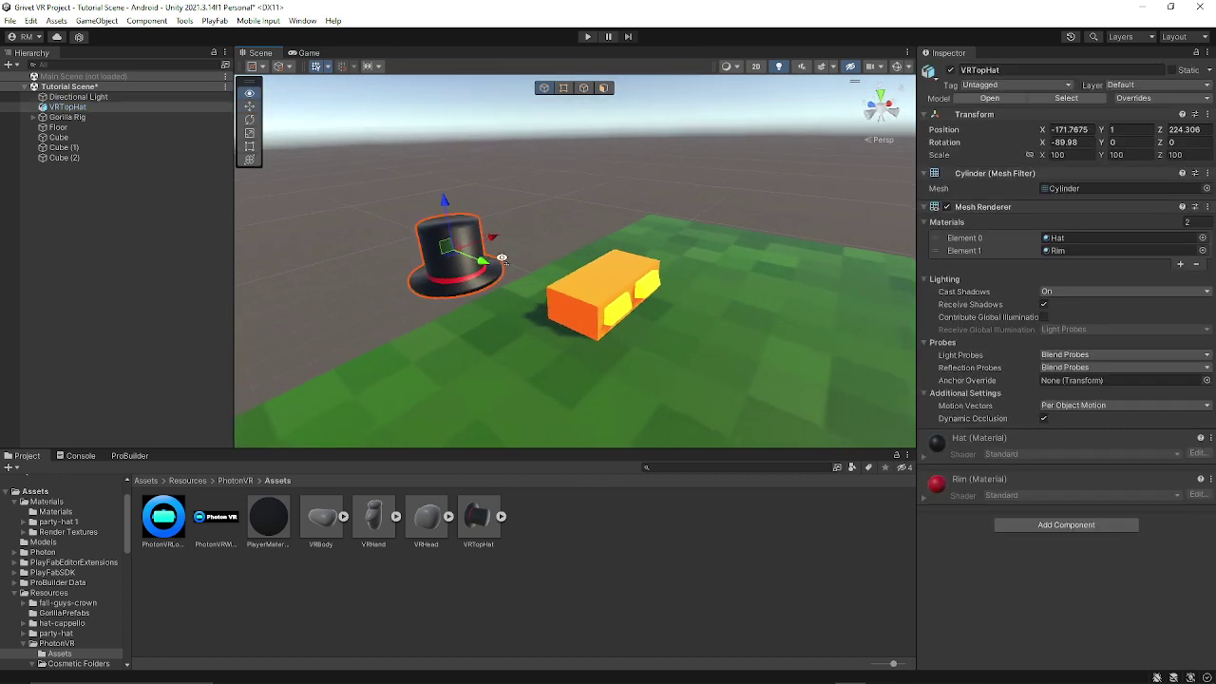
{"action": "right_click_drag", "start_coordinate": [475, 254], "coordinate": [439, 276]}
{"action": "left_click_drag", "start_coordinate": [426, 284], "coordinate": [567, 300]}
{"action": "left_click_drag", "start_coordinate": [537, 261], "coordinate": [527, 199]}
{"action": "scroll", "coordinate": [428, 218], "scroll_direction": "up", "scroll_amount": 2}
{"action": "left_click", "coordinate": [428, 218]}
Step: Examine the two yellow button cubes and their Change Head Cosmetic settings beside the top hat
{"action": "right_click_drag", "start_coordinate": [668, 256], "coordinate": [593, 264]}
{"action": "key", "text": "w"}
{"action": "key", "text": "s"}
{"action": "key", "text": "w"}
{"action": "key", "text": "s"}
{"action": "left_click", "coordinate": [603, 270]}
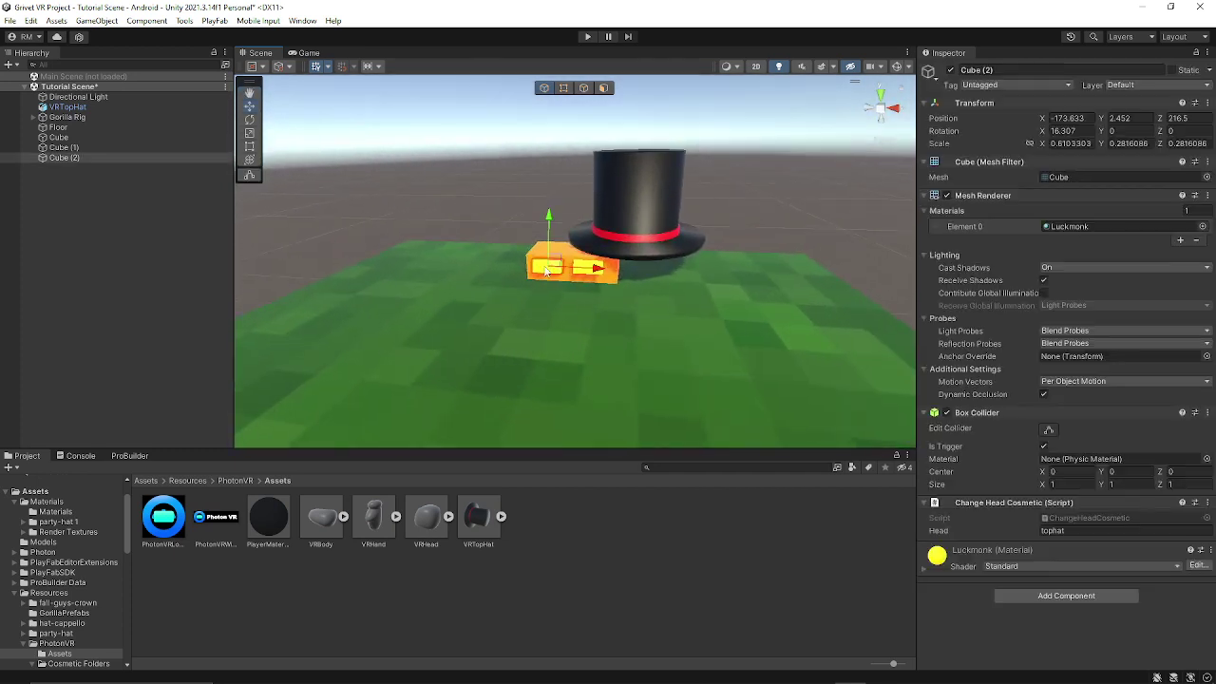
{"action": "left_click", "coordinate": [596, 276]}
{"action": "left_click", "coordinate": [721, 262]}
{"action": "key", "text": "s"}
{"action": "right_click_drag", "start_coordinate": [722, 263], "coordinate": [665, 237]}
Step: Unpack the VRTopHat prefab instance in the scene
{"action": "right_click", "coordinate": [145, 98]}
{"action": "right_click", "coordinate": [83, 110]}
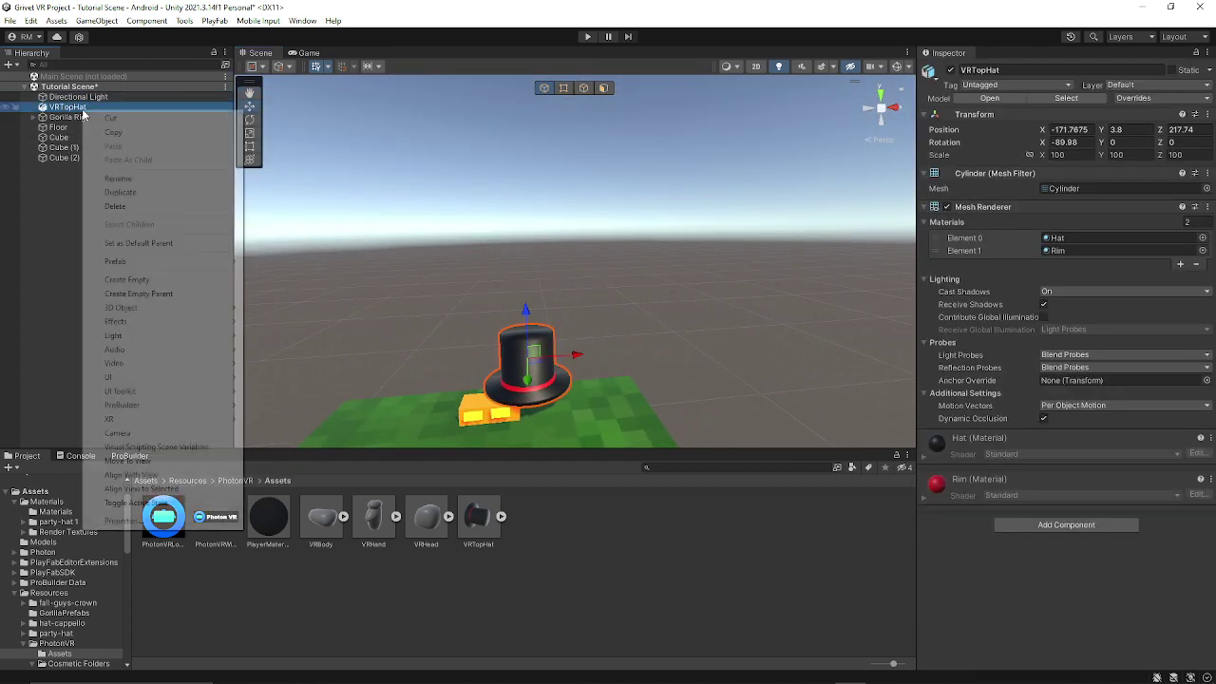
{"action": "mouse_move", "coordinate": [115, 261]}
{"action": "left_click", "coordinate": [320, 314]}
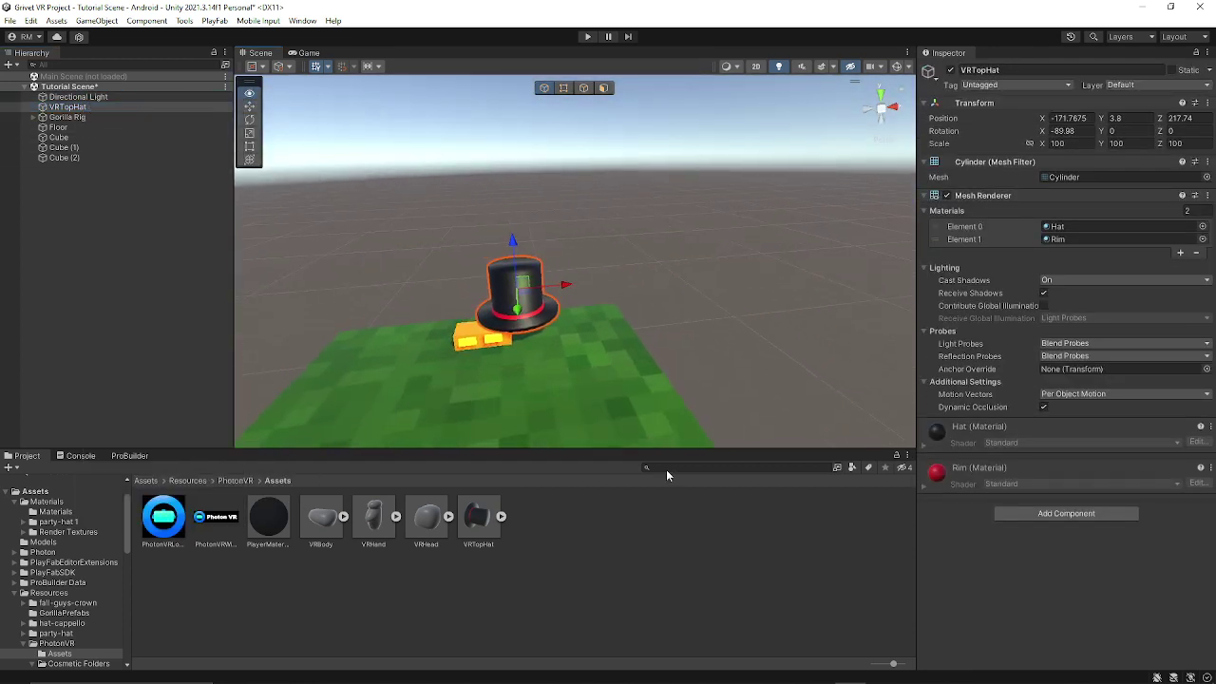
{"action": "key", "text": "s"}
{"action": "left_click", "coordinate": [643, 376]}
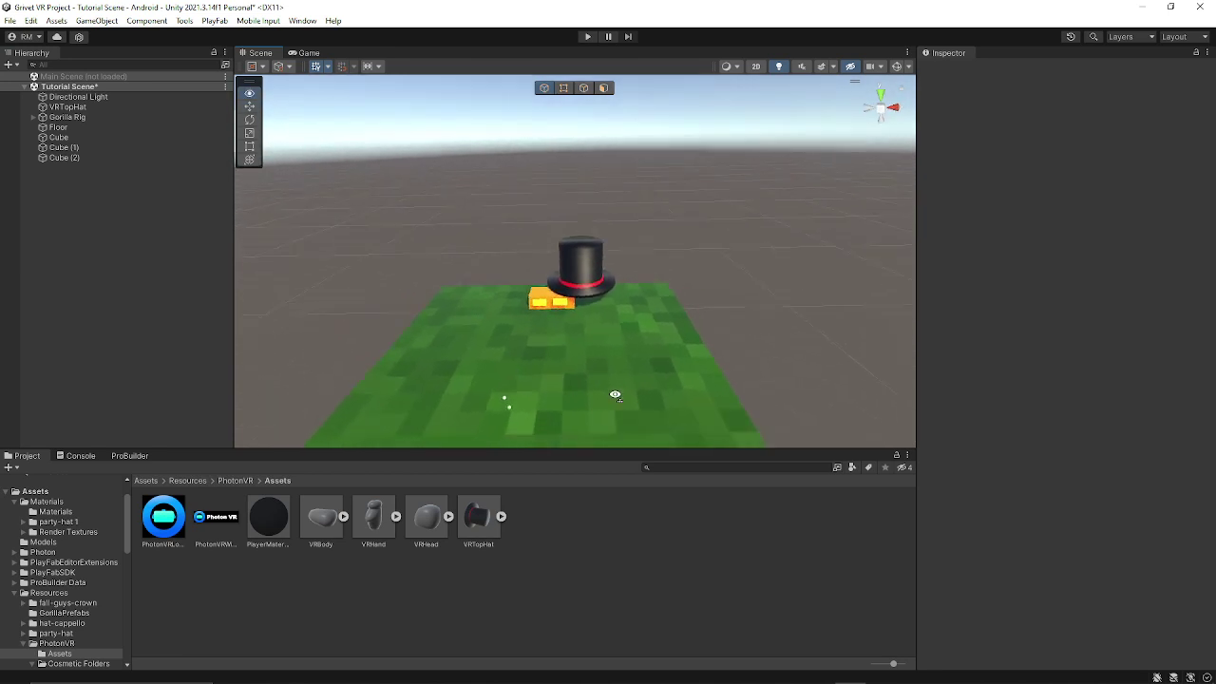